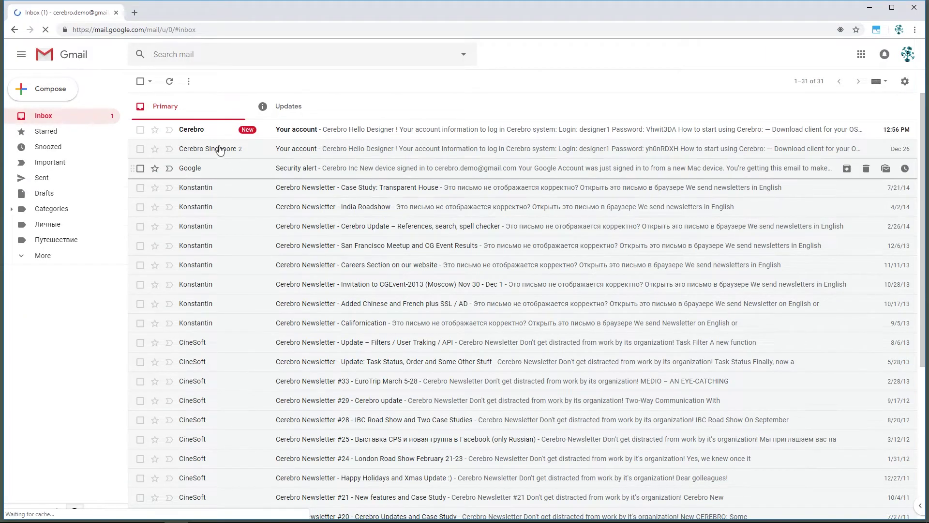
# Step: Read the Cerebro 'Your account' email and follow its Download link to Cerebro's Downloads page
pyautogui.click(201, 131)
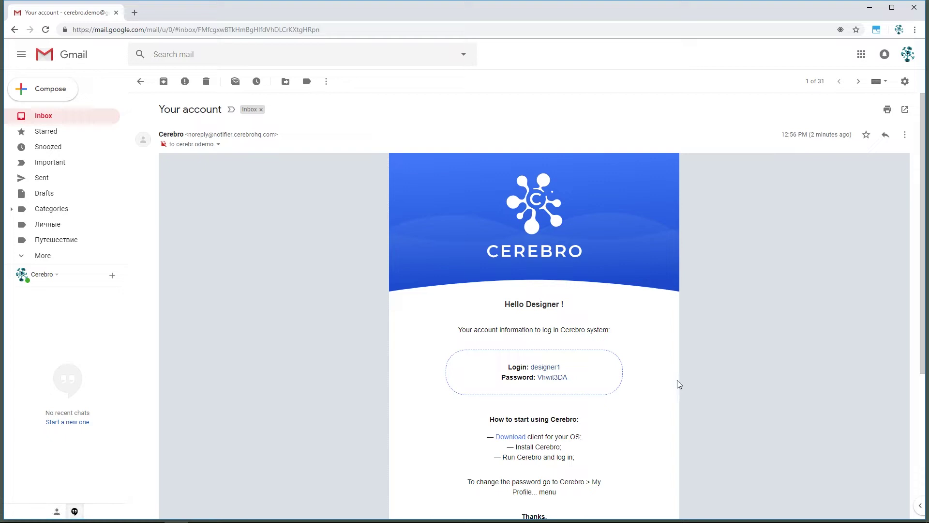
pyautogui.scroll(-3, 679, 384)
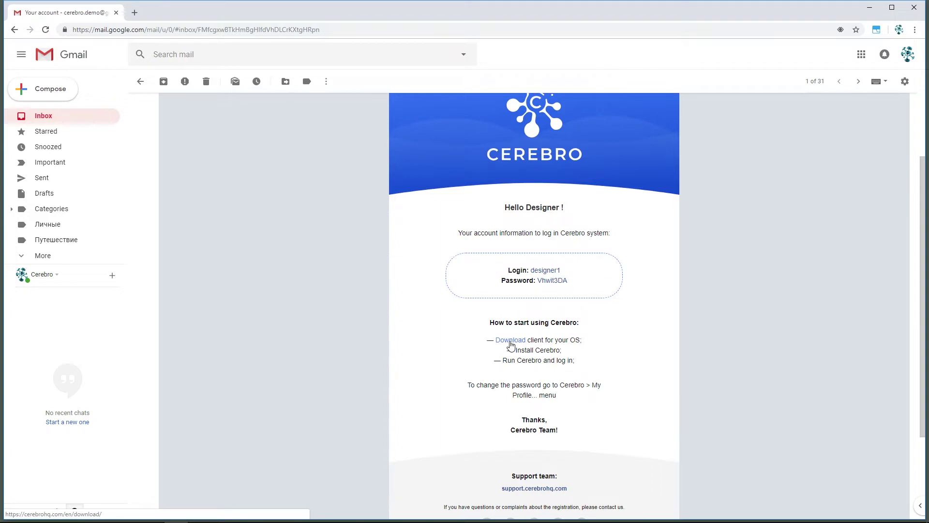
pyautogui.click(511, 341)
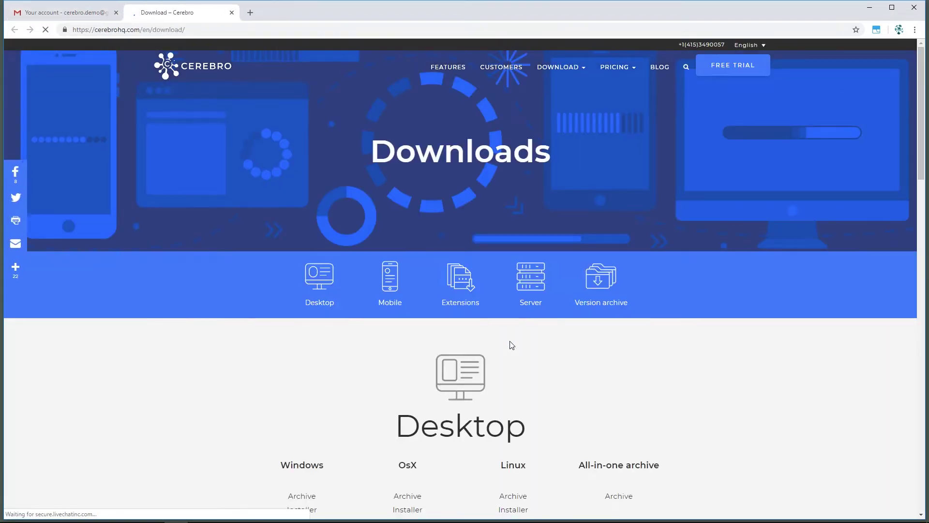
# Step: Download cerebro-windows-installer.exe from the Desktop section of the Downloads page
pyautogui.scroll(-2, 512, 344)
pyautogui.scroll(-1, 511, 345)
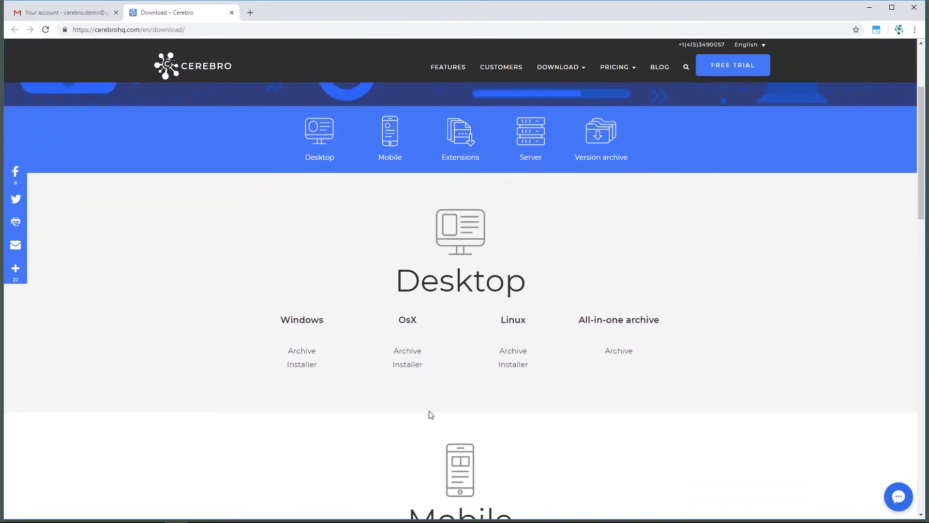
pyautogui.click(304, 369)
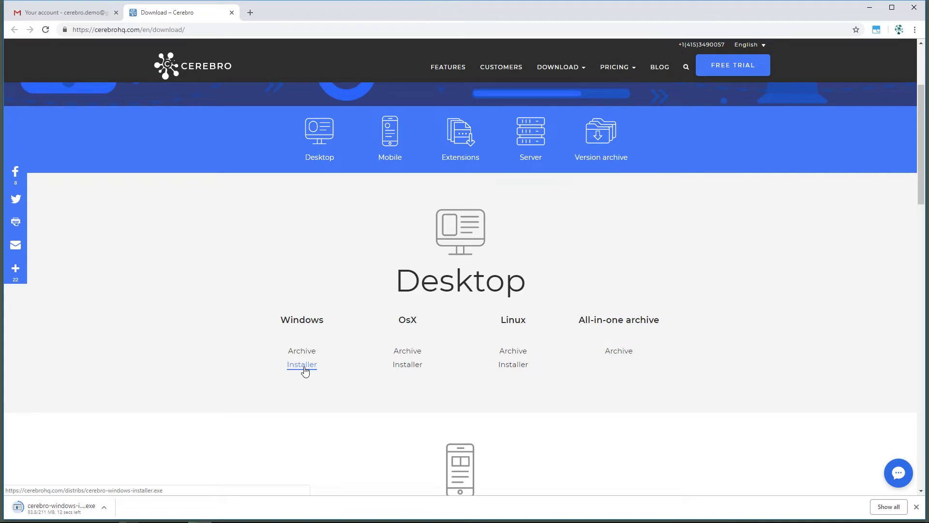
pyautogui.click(104, 507)
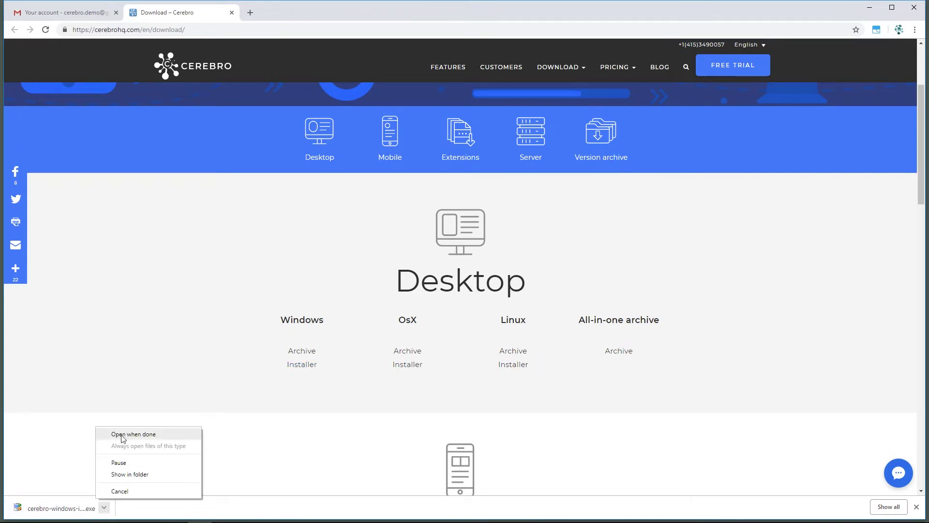
# Step: Run the installer, accepting defaults to install into C:\Program Files (x86)\Cerebro with a desktop shortcut
pyautogui.click(122, 434)
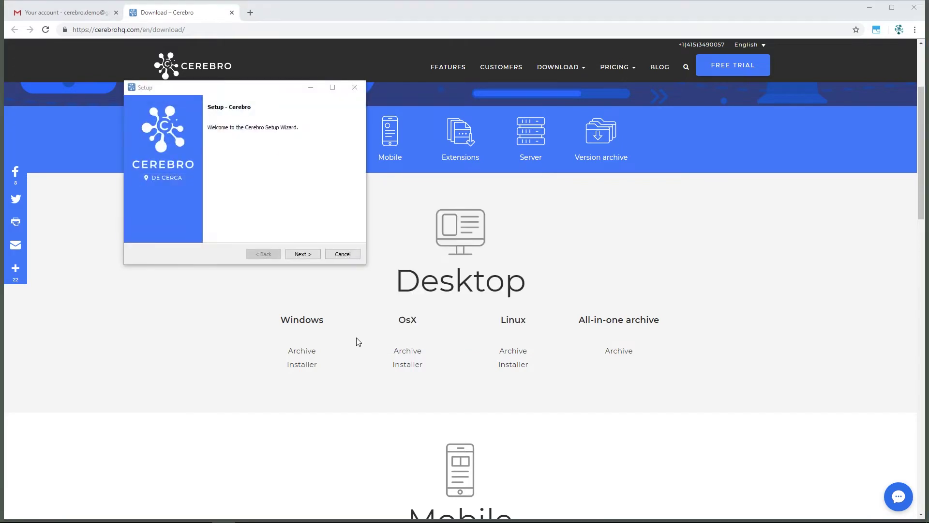
pyautogui.click(294, 255)
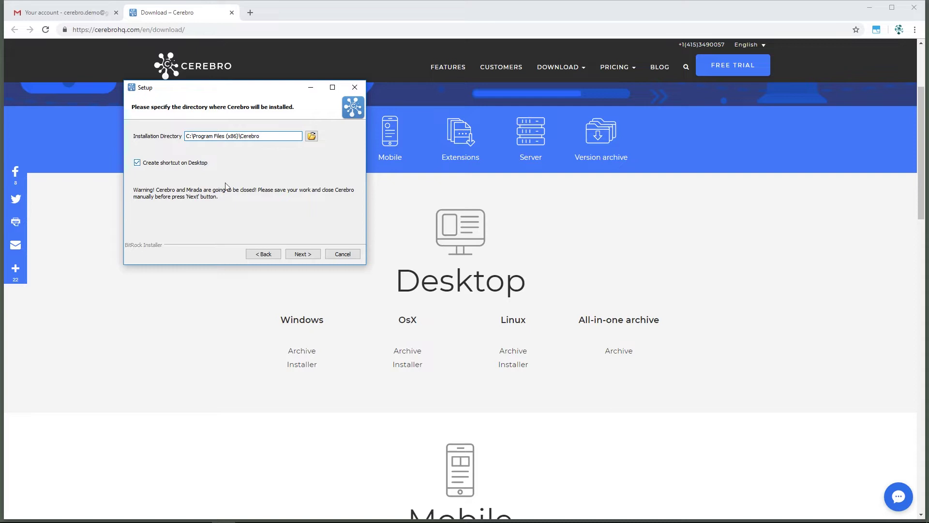
pyautogui.click(298, 255)
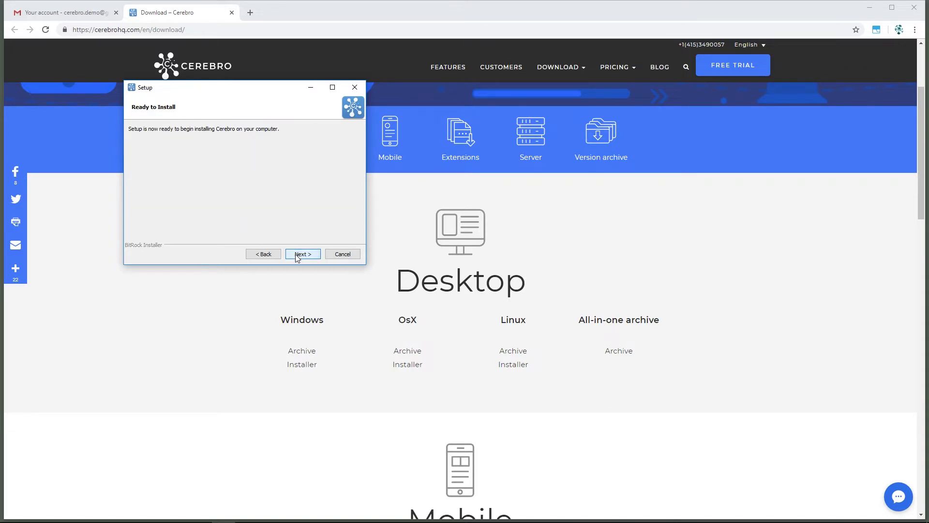
pyautogui.click(296, 254)
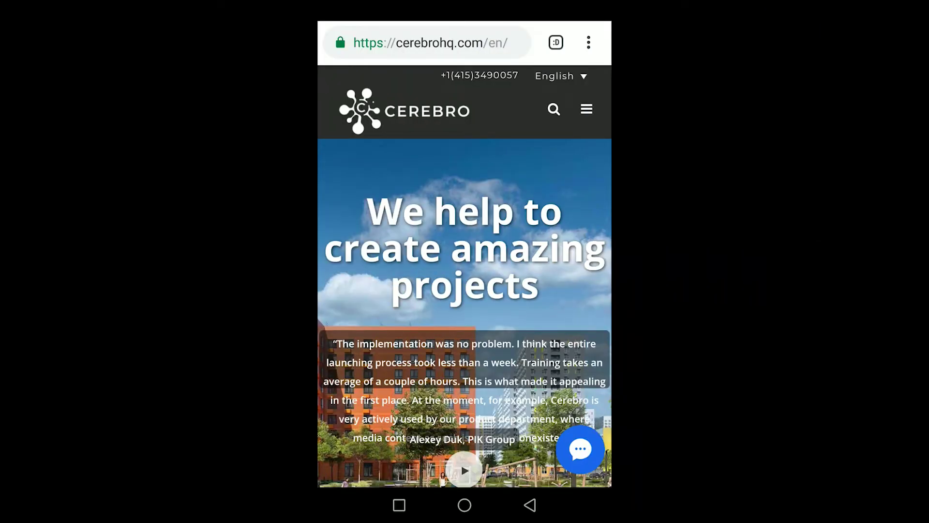
# Step: On the phone, follow the site's Downloads › Mobile › Android link and install Cerebro – project management from Google Play
pyautogui.click(586, 109)
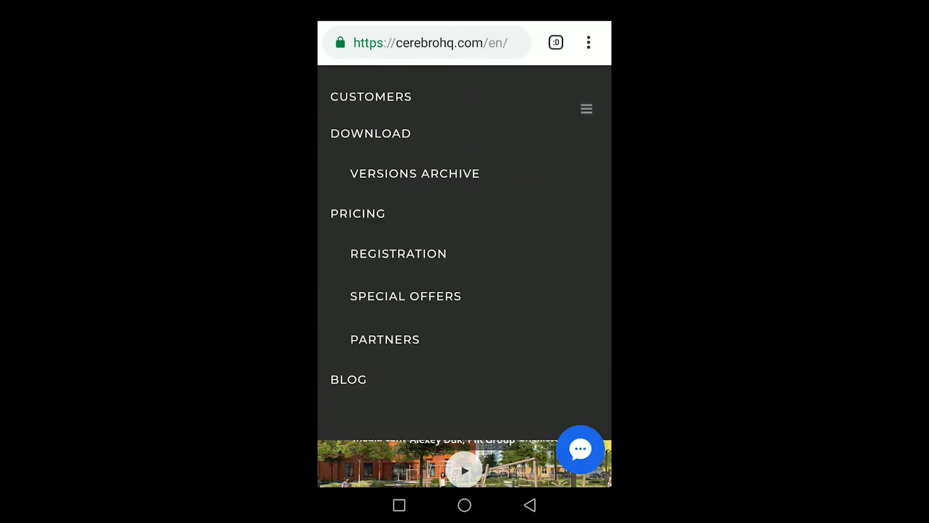
pyautogui.click(382, 184)
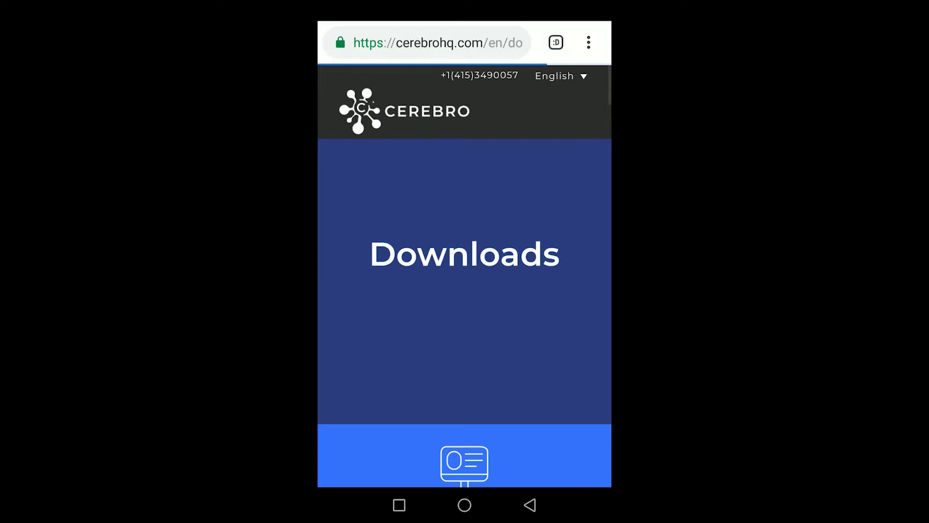
pyautogui.moveTo(544, 309); pyautogui.dragTo(576, 188)
pyautogui.click(465, 317)
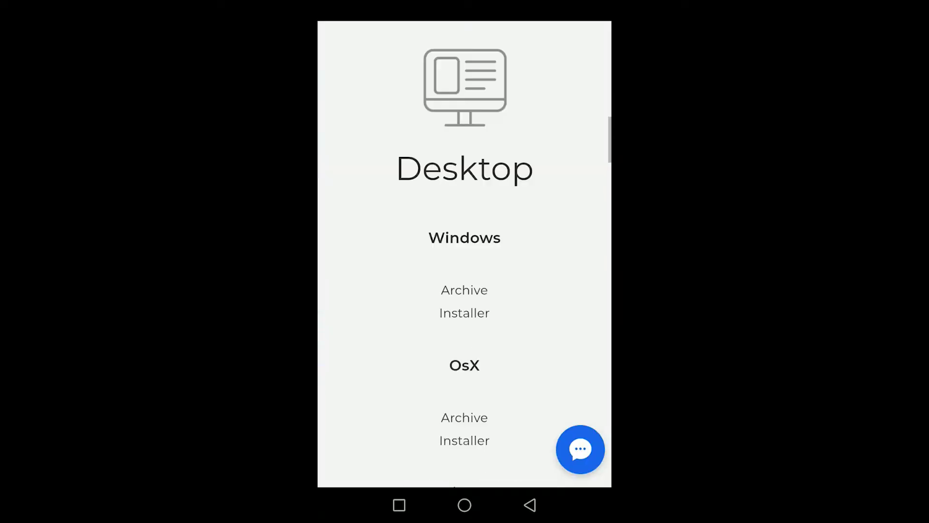
pyautogui.moveTo(464, 269); pyautogui.dragTo(464, 269)
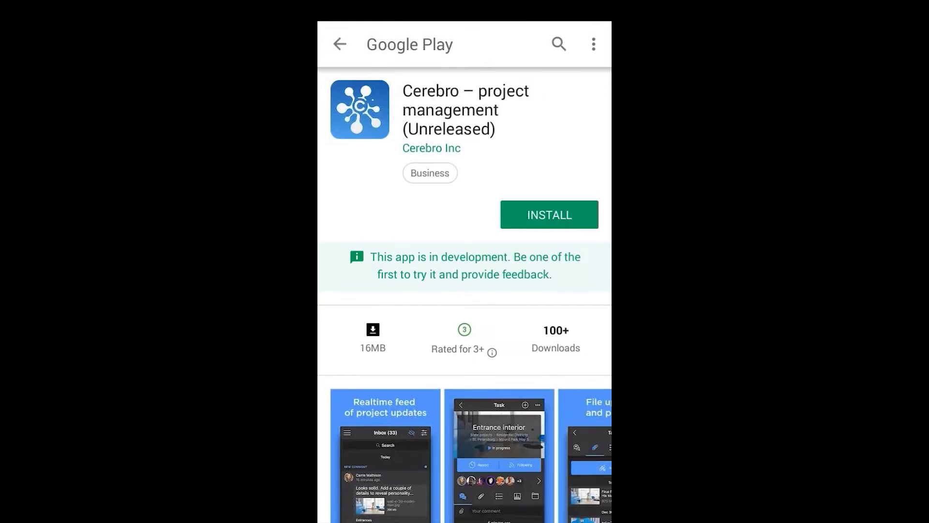
pyautogui.click(549, 214)
pyautogui.click(535, 381)
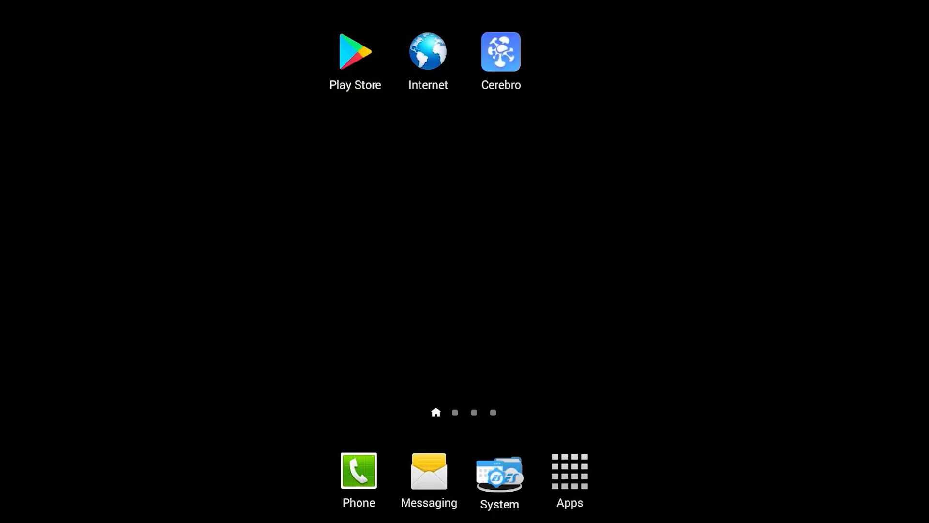
# Step: Sign in to the Cerebro mobile app with the account login and password, then switch to My tasks
pyautogui.write('designer1')
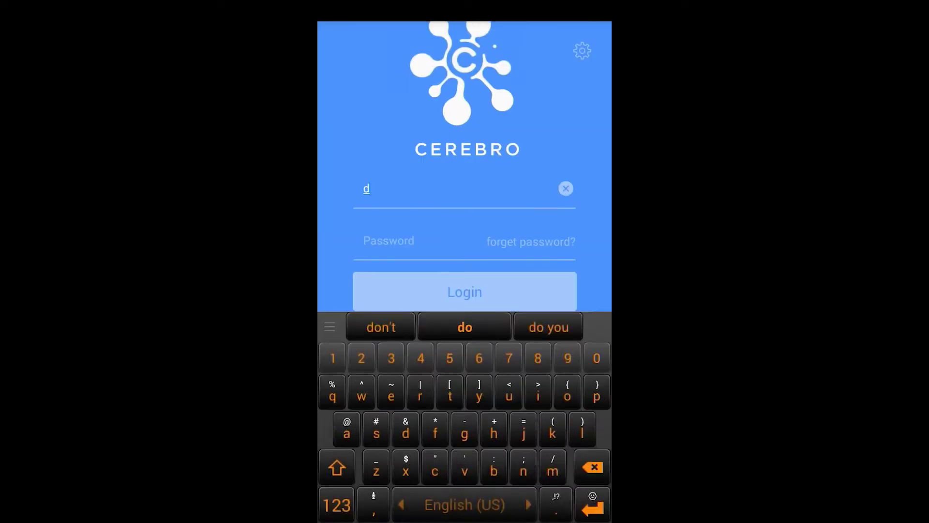
pyautogui.click(389, 241)
pyautogui.write('q')
pyautogui.press('Return')
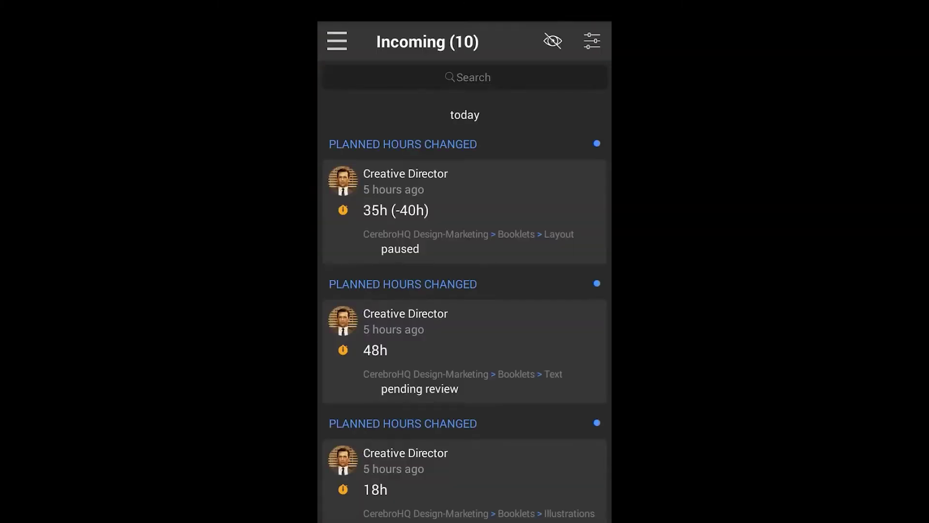
pyautogui.click(337, 41)
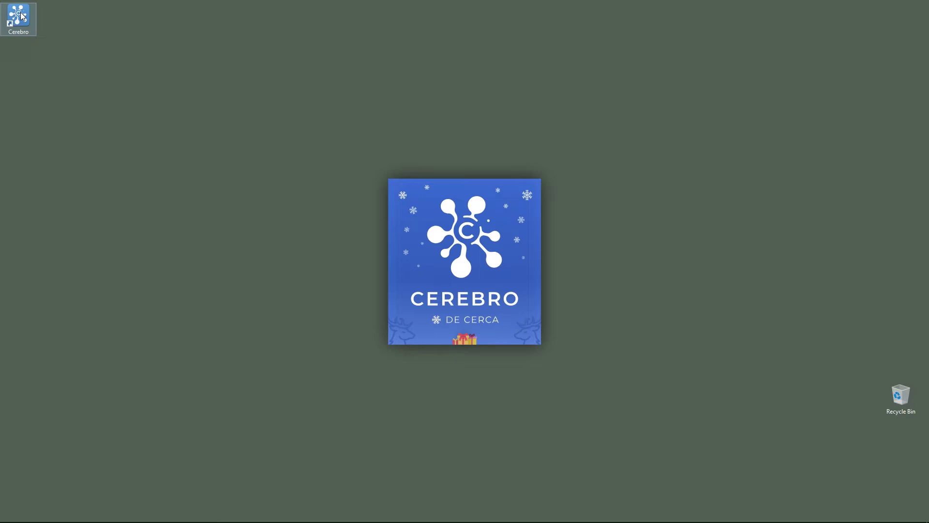
# Step: Enter the account login and password in the Cerebro desktop login dialog
pyautogui.write('de')
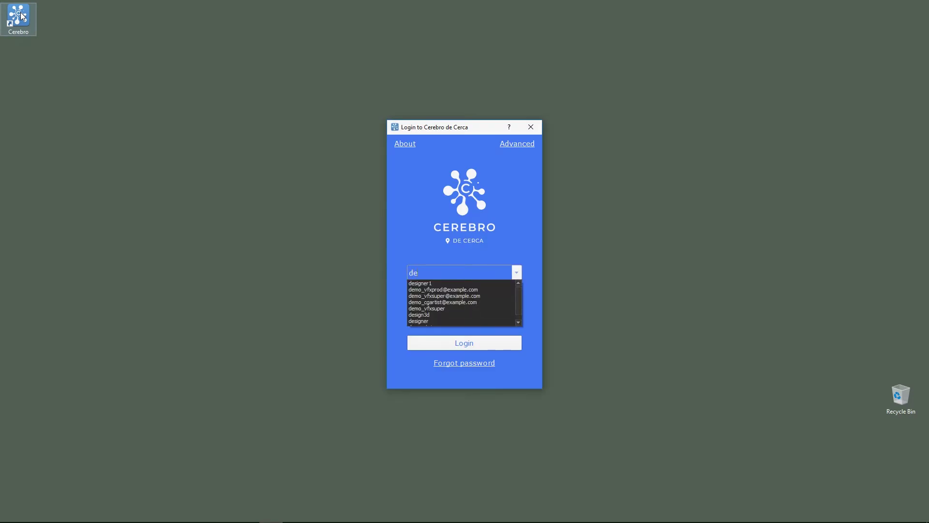
pyautogui.press('BackSpace')
pyautogui.press('BackSpace')
pyautogui.write('design')
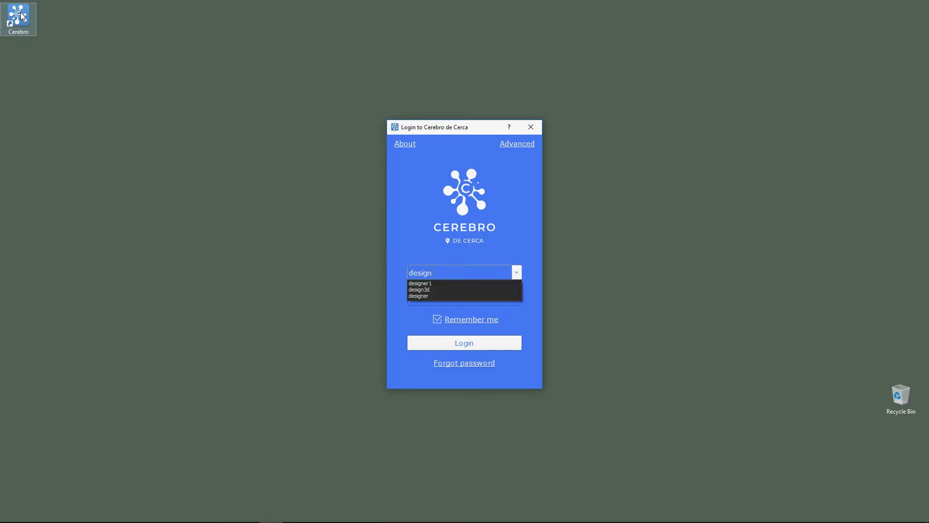
pyautogui.write('er1')
pyautogui.press('Tab')
pyautogui.press('BackSpace')
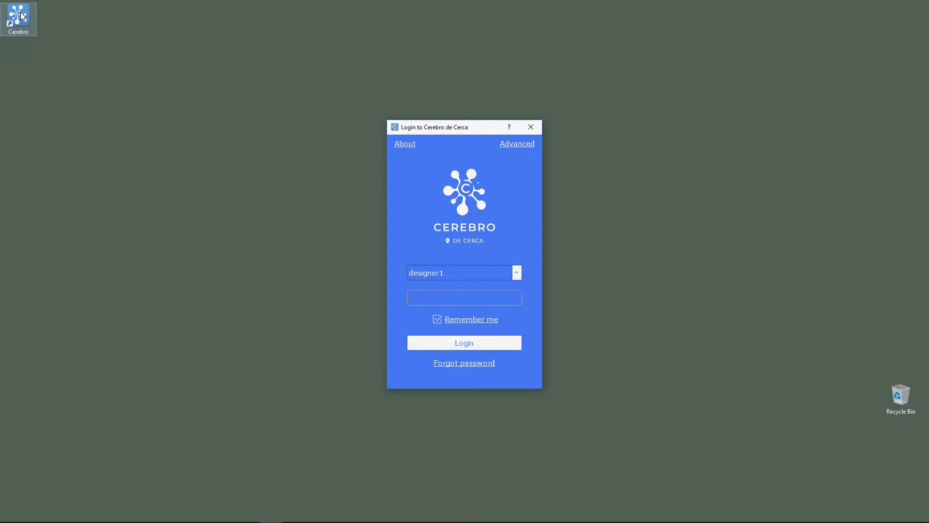
pyautogui.write('123')
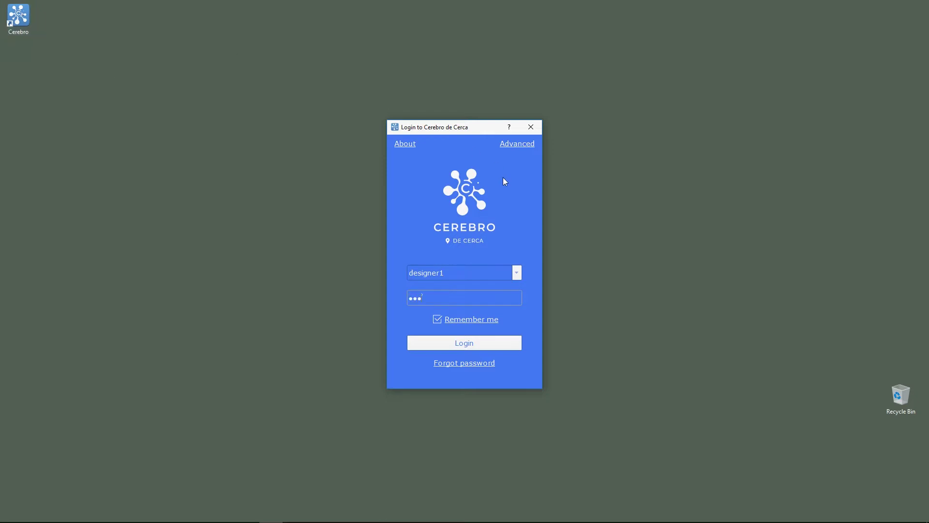
# Step: Under Advanced, keep English, enable Remember me, disable Auto login, and log in
pyautogui.click(516, 144)
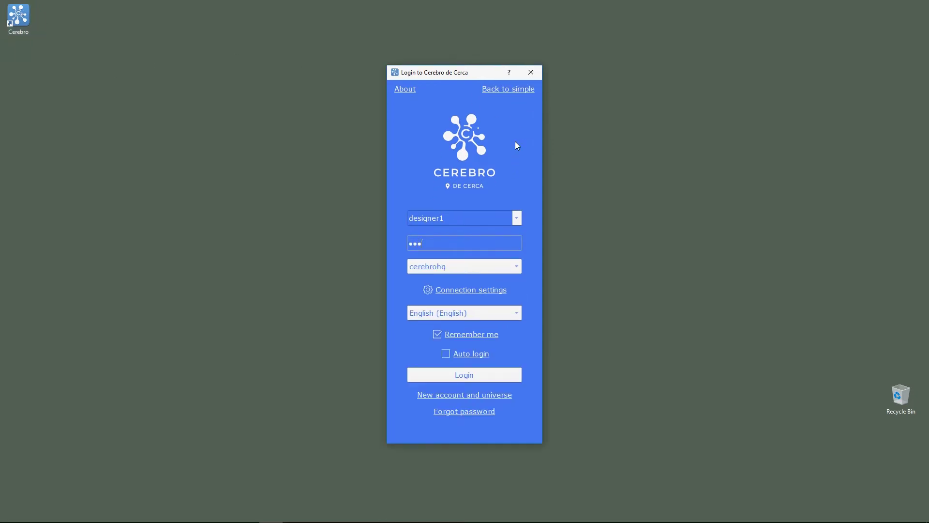
pyautogui.click(493, 314)
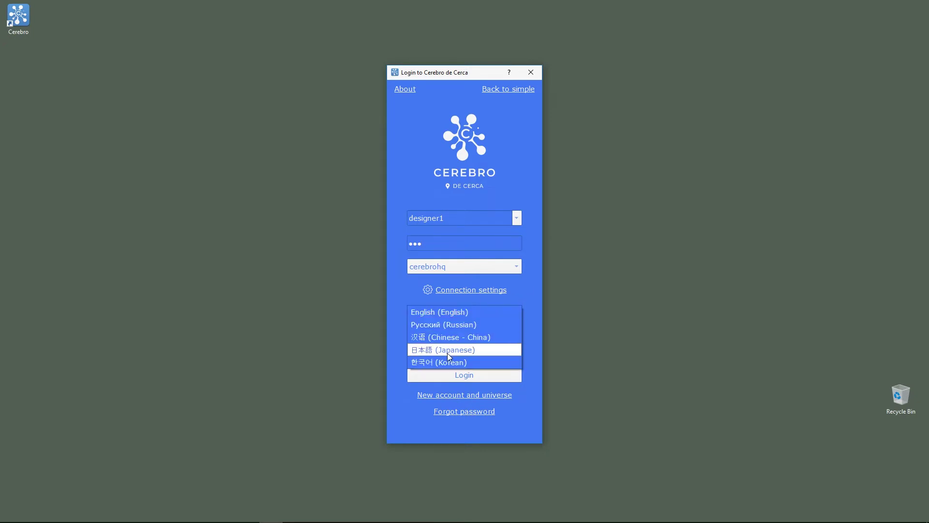
pyautogui.click(459, 314)
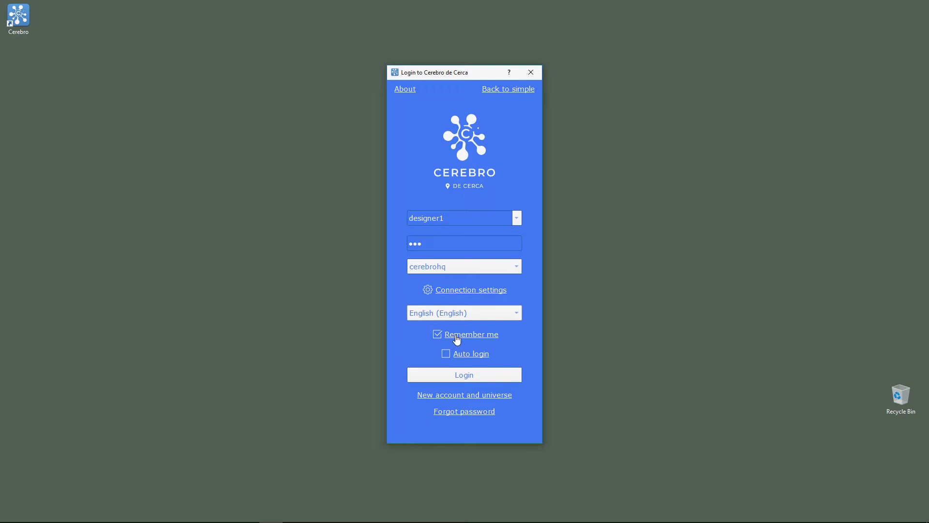
pyautogui.click(438, 334)
pyautogui.click(446, 354)
pyautogui.click(465, 378)
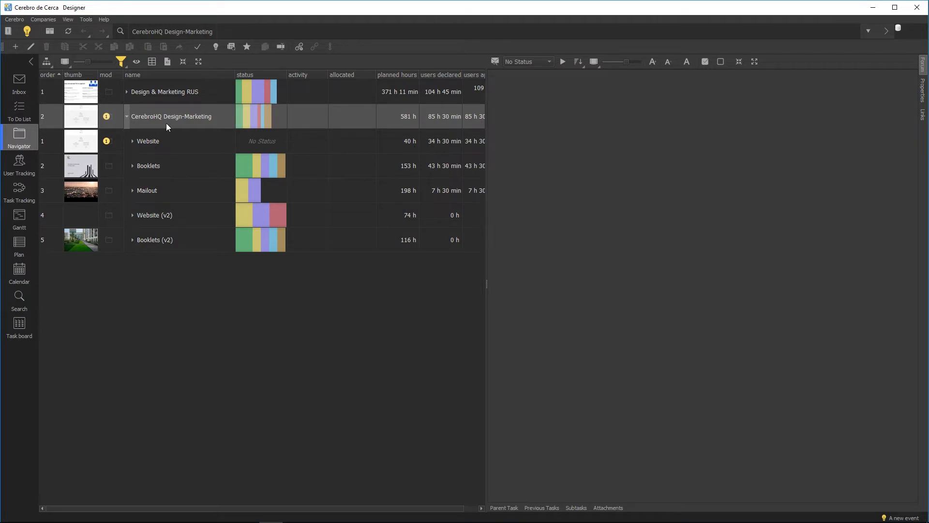
# Step: Open My profile and its Notification settings to review them
pyautogui.click(14, 19)
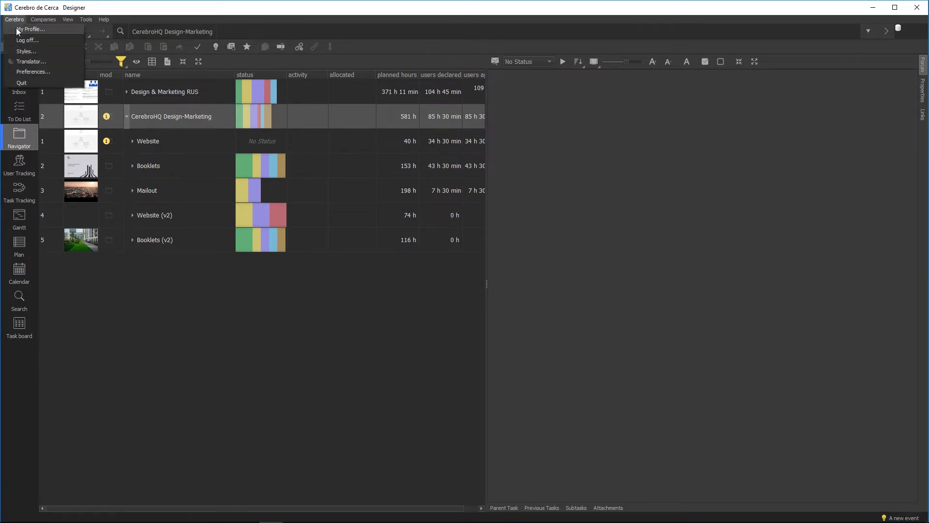
pyautogui.click(18, 30)
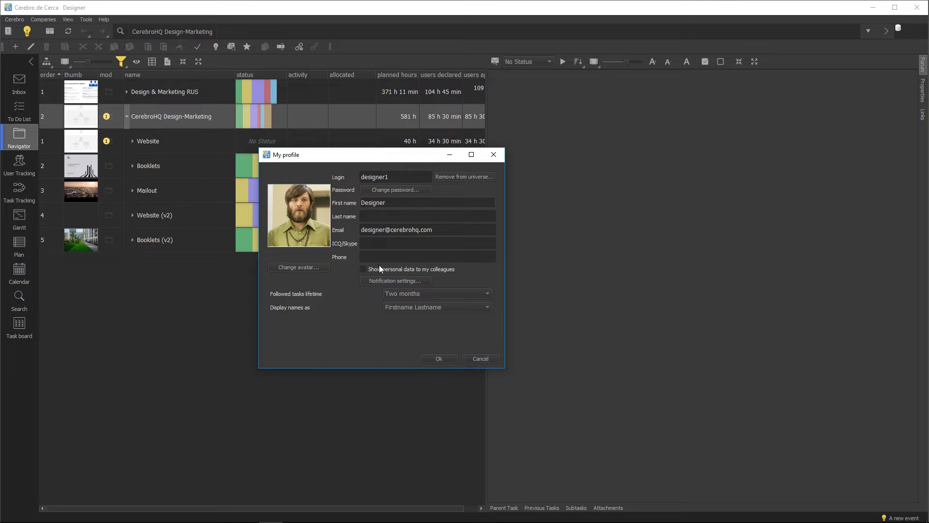
pyautogui.click(387, 279)
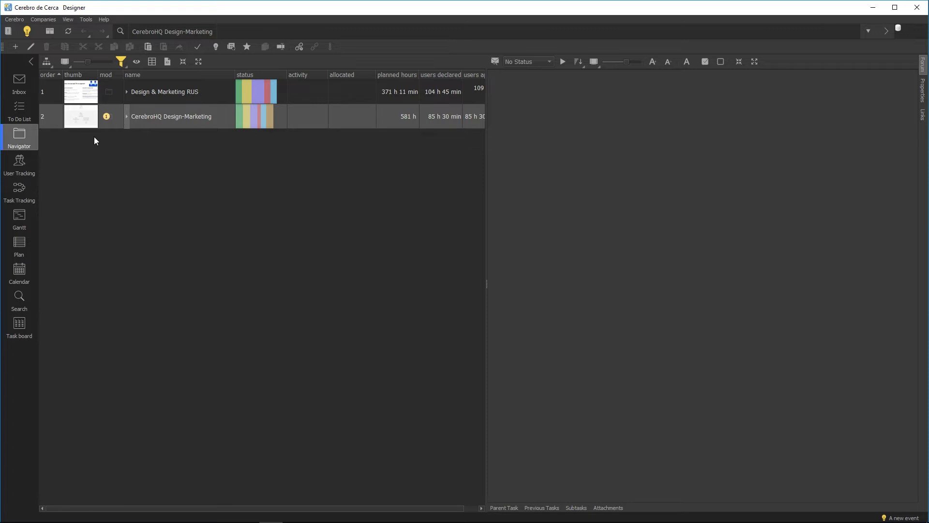
# Step: Expand CerebroHQ Design-Marketing › Website and open the Registration Page task
pyautogui.click(128, 115)
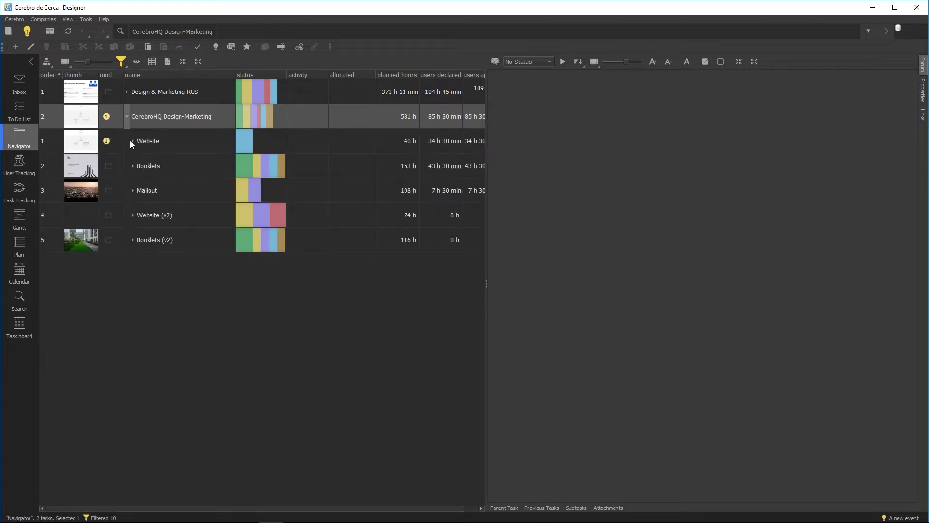
pyautogui.click(131, 141)
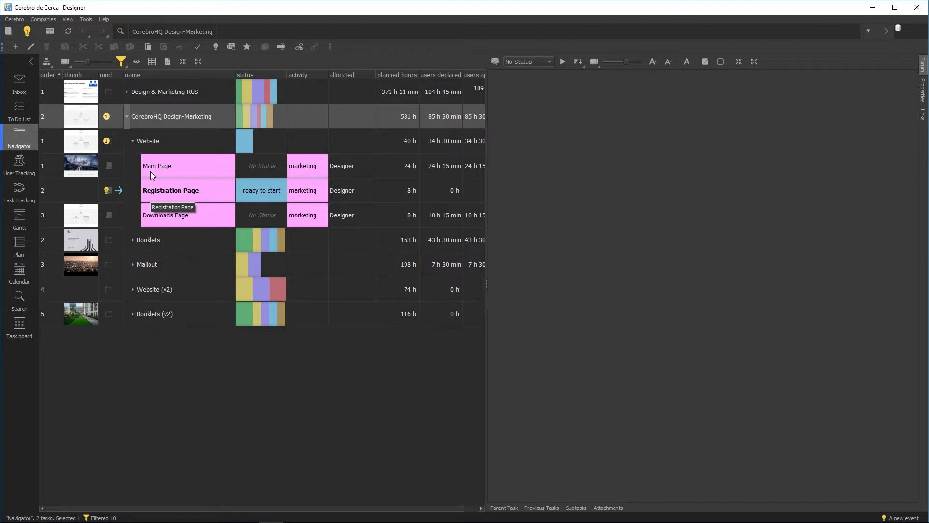
pyautogui.click(149, 143)
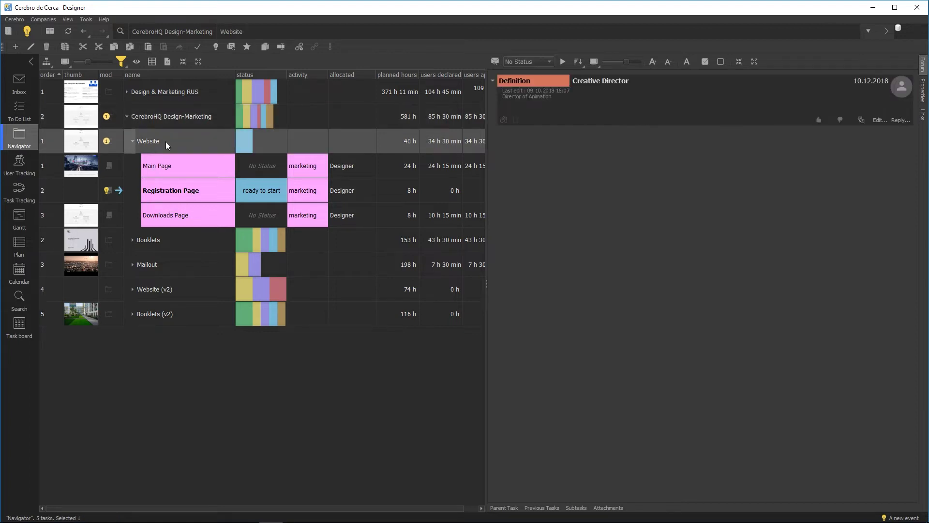
pyautogui.click(184, 193)
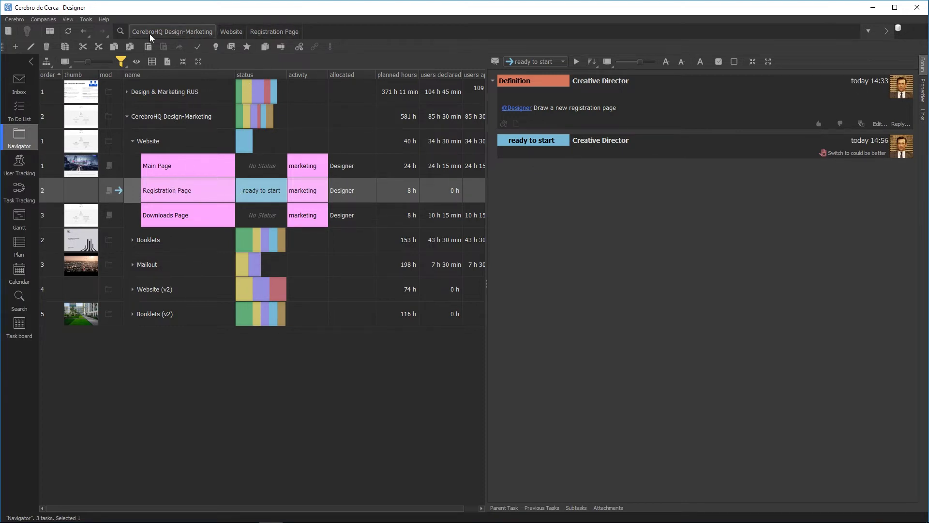
# Step: Reopen the Registration Page task and copy its Definition message link as an http URL
pyautogui.click(321, 32)
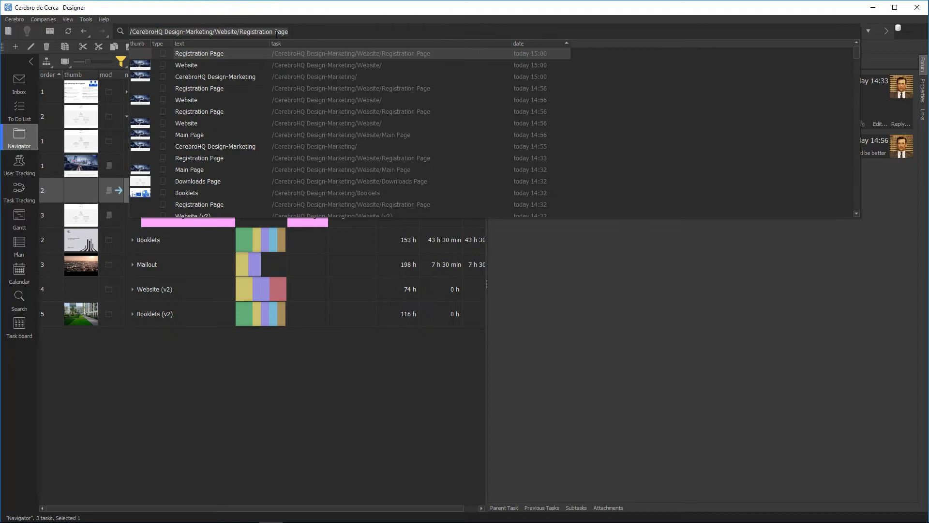
pyautogui.click(217, 366)
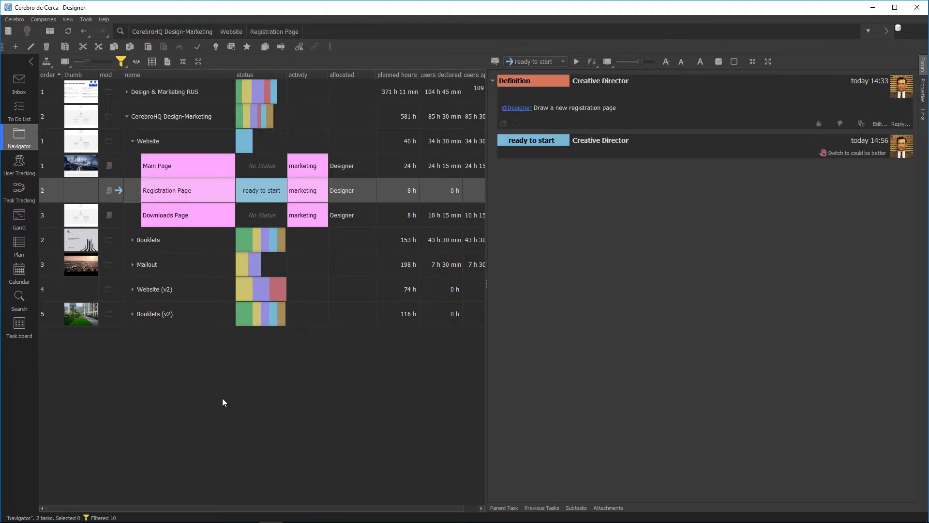
pyautogui.click(153, 140)
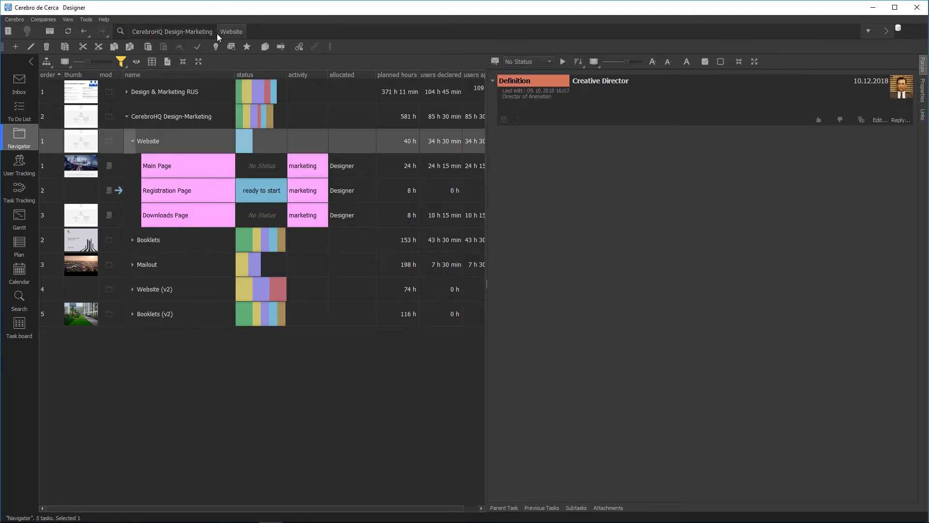
pyautogui.click(169, 199)
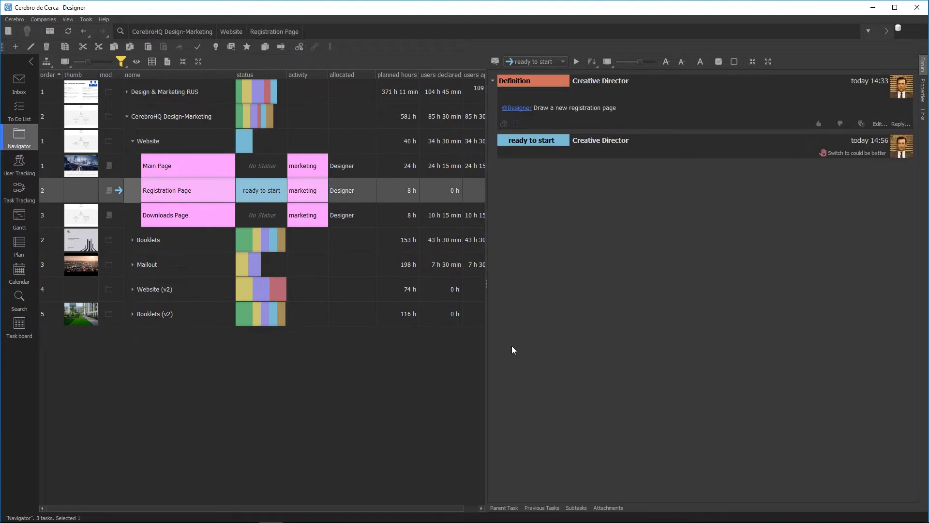
pyautogui.rightClick(549, 81)
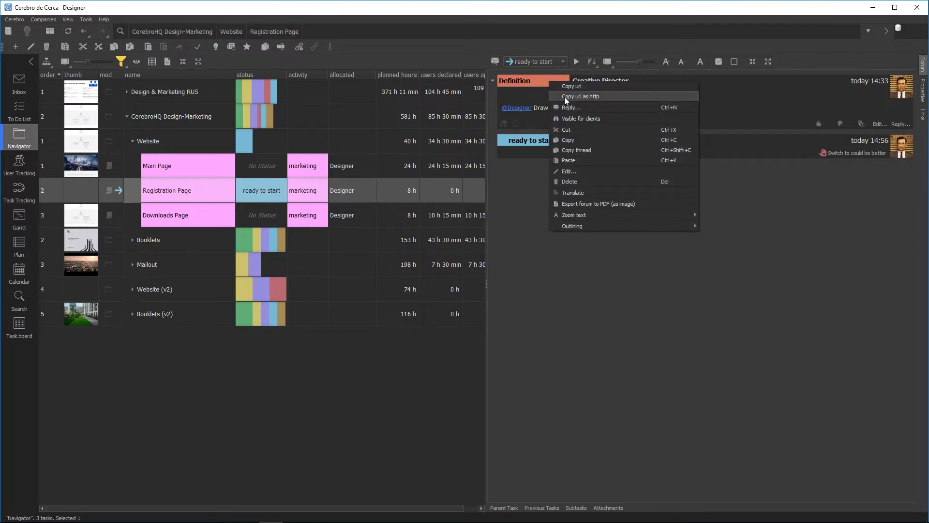
pyautogui.click(564, 96)
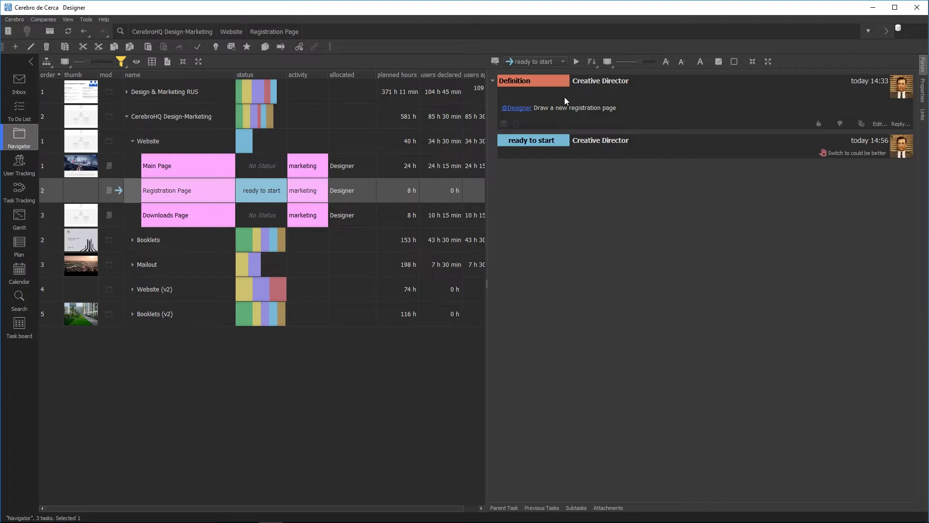
# Step: Paste the task's http link into Chrome's address bar and let it open in cerebro.exe
pyautogui.click(184, 121)
pyautogui.hotkey('alt', 'Tab')
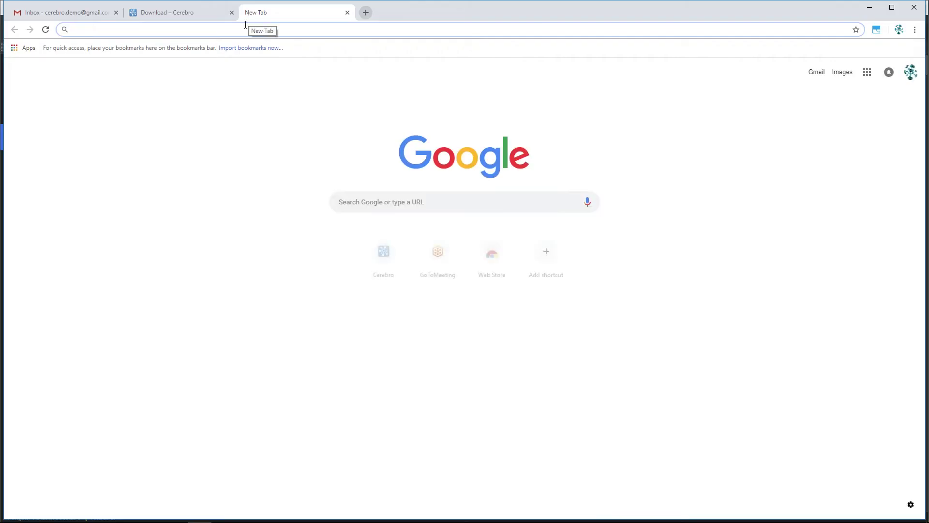
pyautogui.rightClick(240, 32)
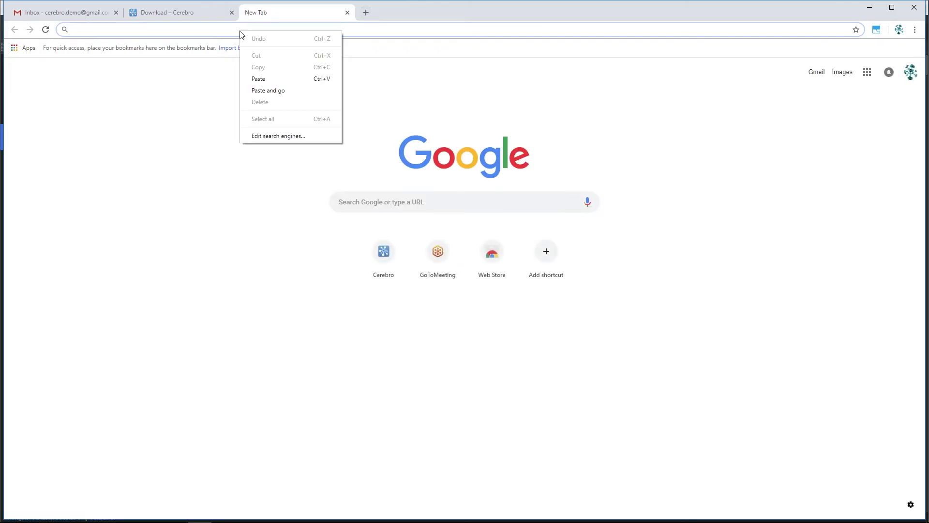
pyautogui.click(253, 78)
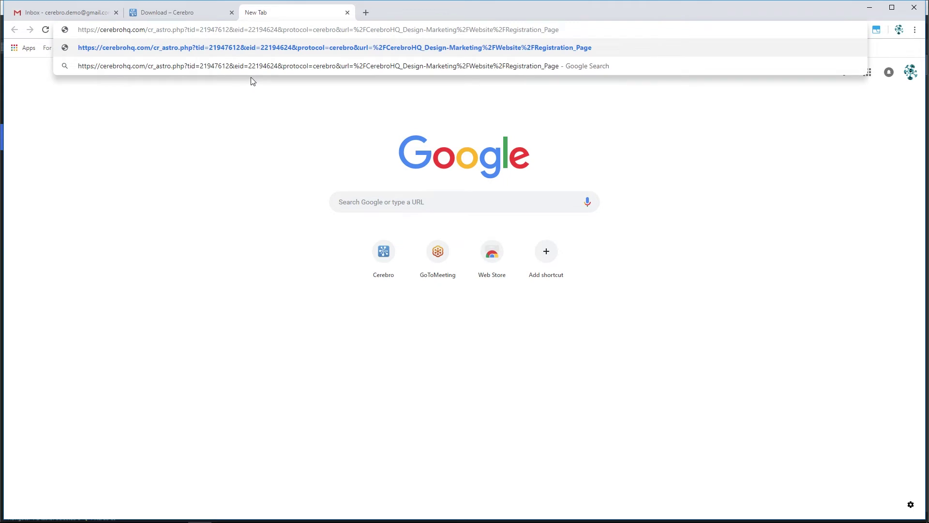
pyautogui.press('Return')
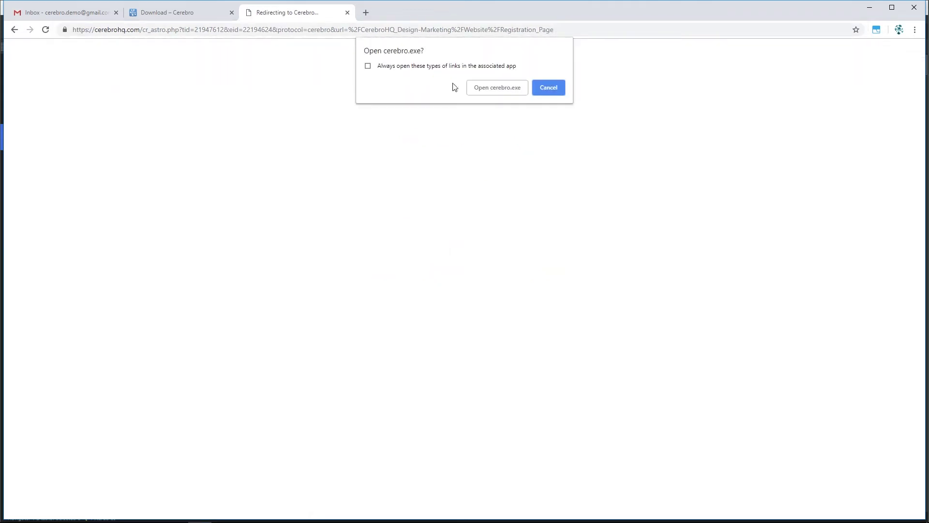
pyautogui.click(485, 88)
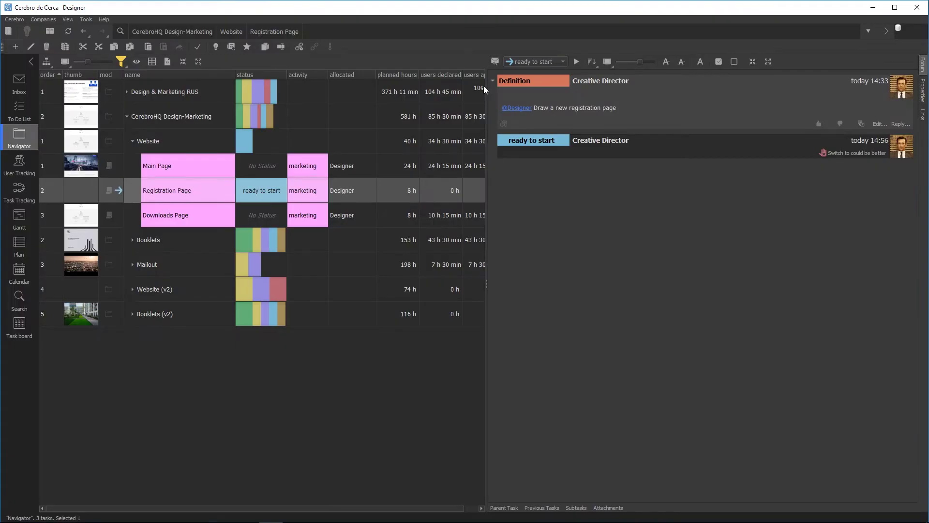
# Step: Select Website's Registration Page task, then show the personal To Do List
pyautogui.moveTo(484, 85)
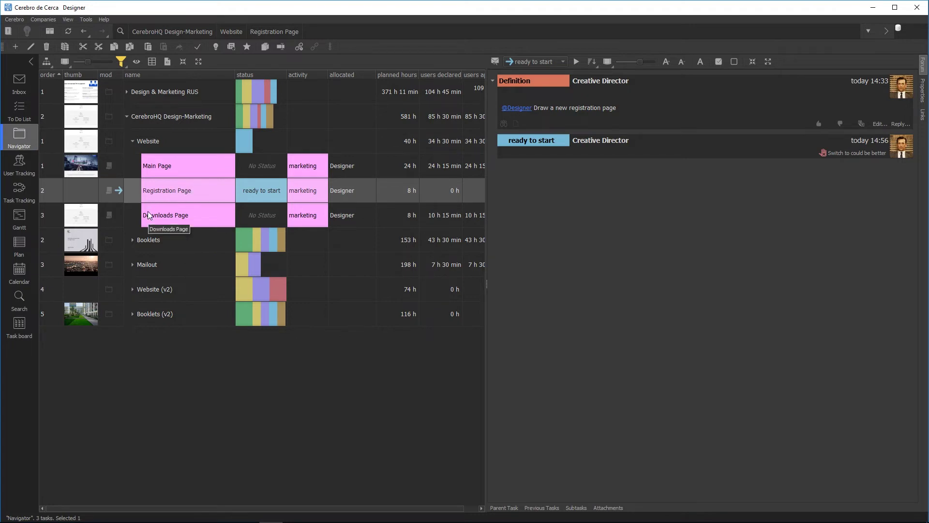
pyautogui.click(154, 145)
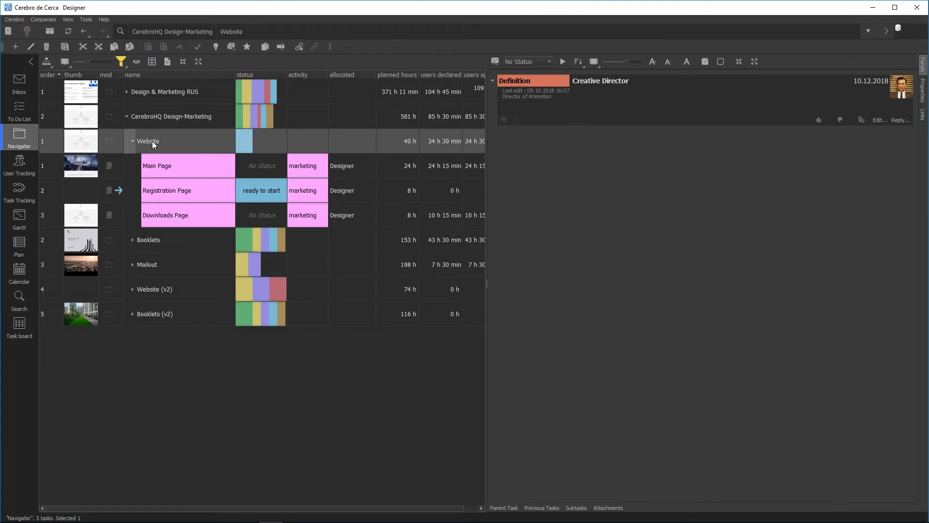
pyautogui.click(184, 197)
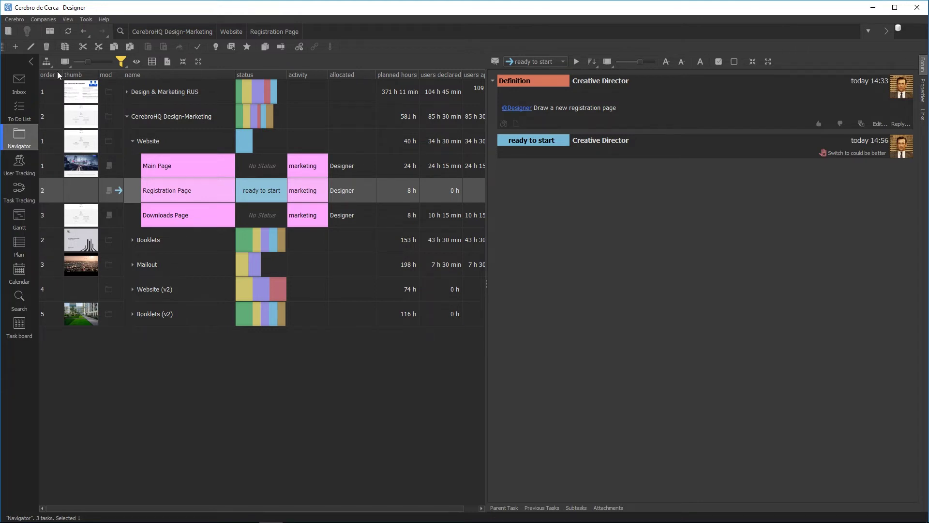
pyautogui.click(21, 111)
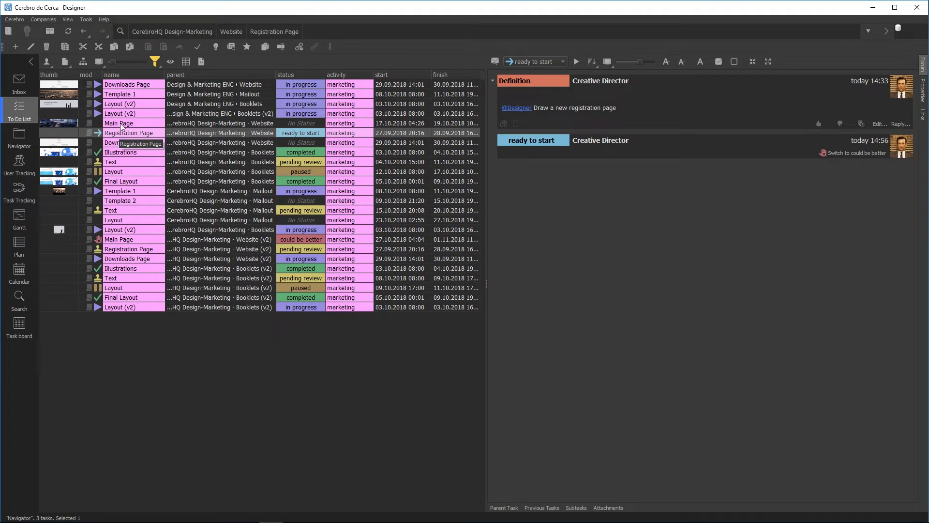
# Step: Enlarge the task thumbnails and sort the To Do List by status, then start date
pyautogui.moveTo(113, 62); pyautogui.dragTo(115, 63)
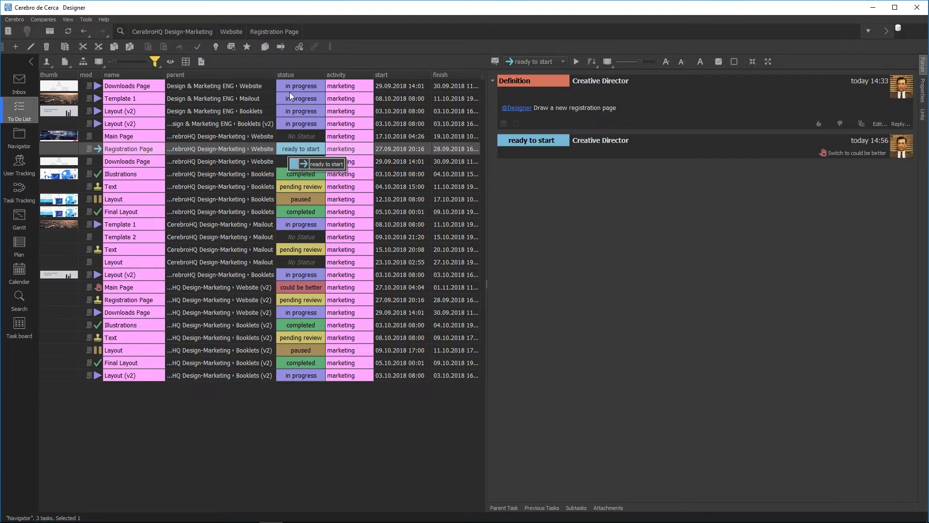
pyautogui.click(289, 73)
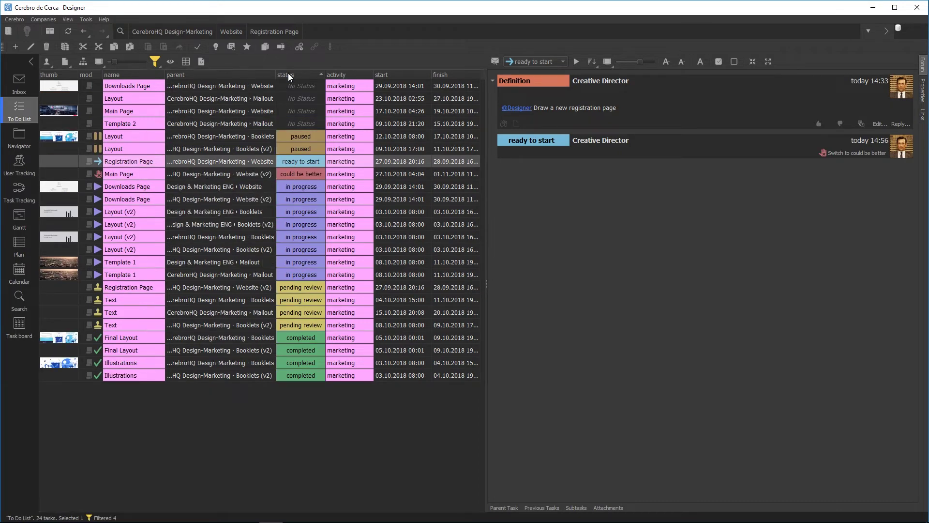
pyautogui.click(407, 75)
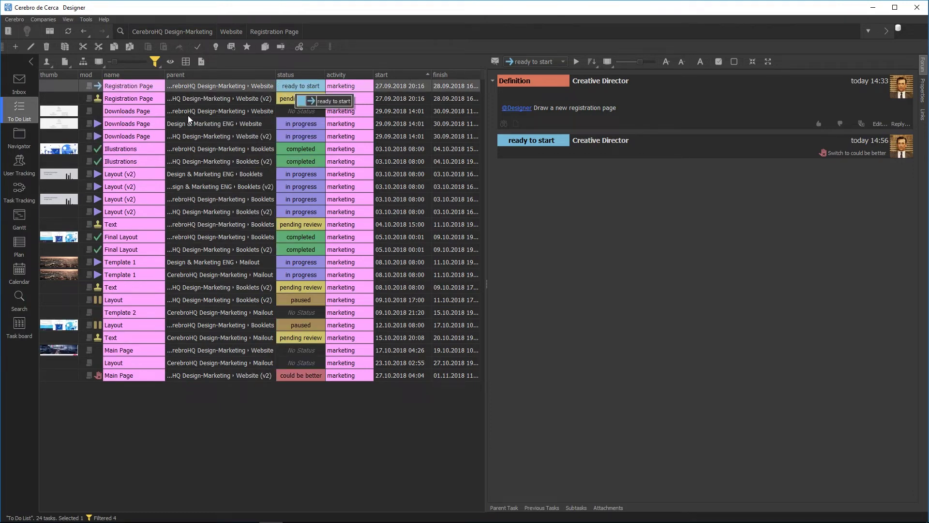
# Step: Select the Registration Page task and return to the Navigator tree
pyautogui.click(206, 249)
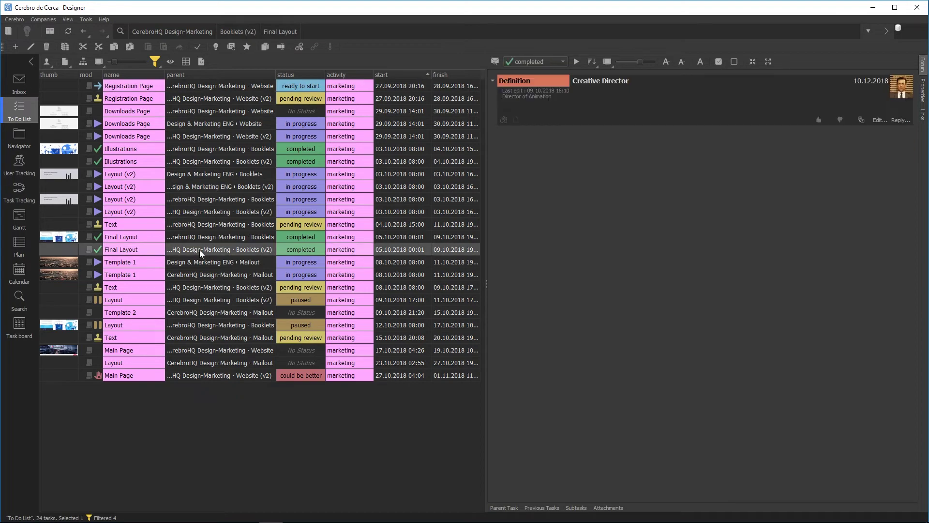
pyautogui.click(188, 85)
pyautogui.click(10, 141)
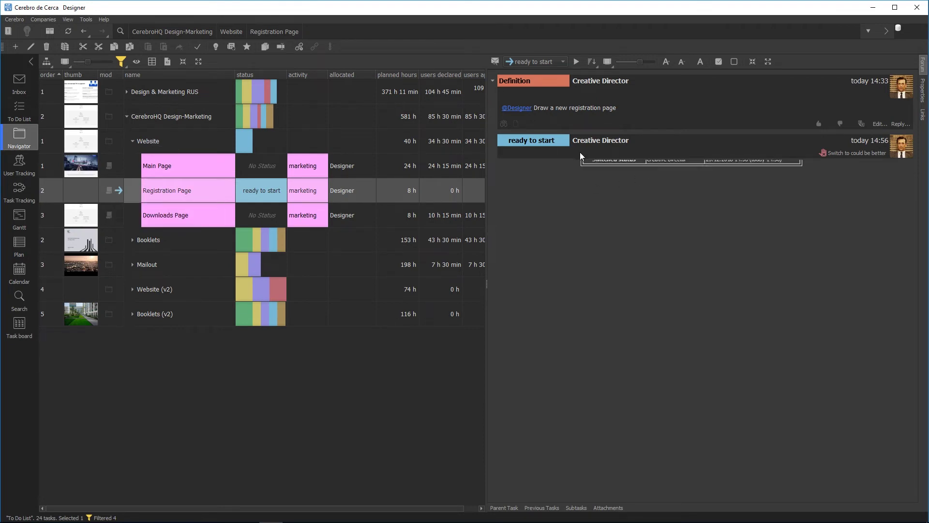
pyautogui.moveTo(580, 152)
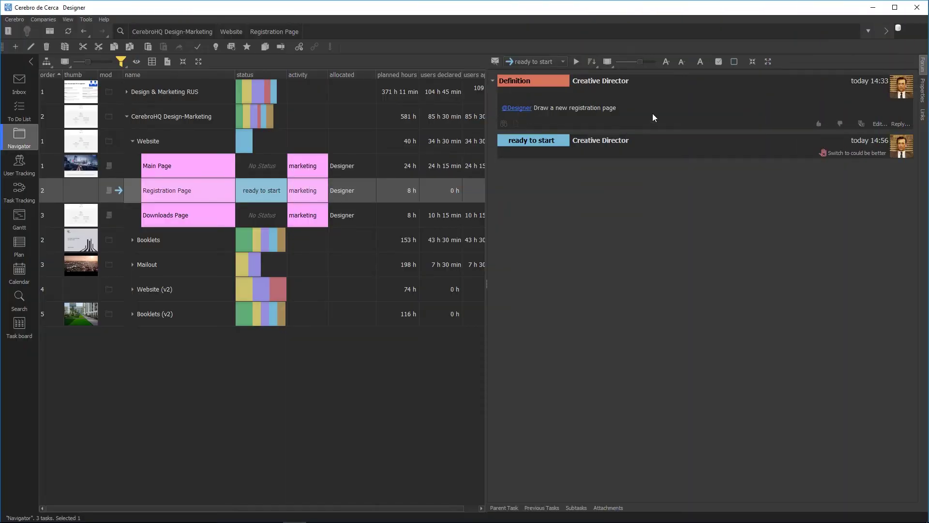
# Step: Open the Main Page task and expand the Account Executive's note and designer's report
pyautogui.moveTo(521, 83)
pyautogui.click(211, 166)
pyautogui.moveTo(733, 372)
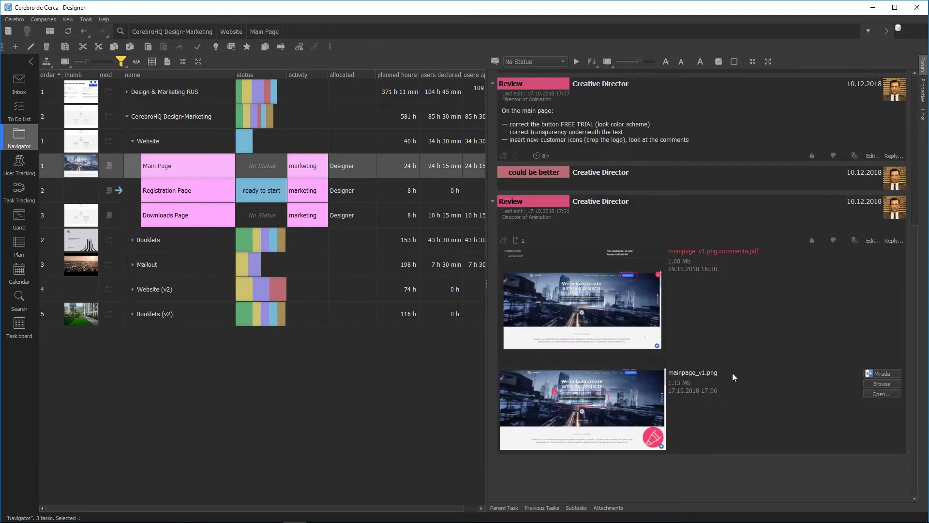
pyautogui.moveTo(744, 284)
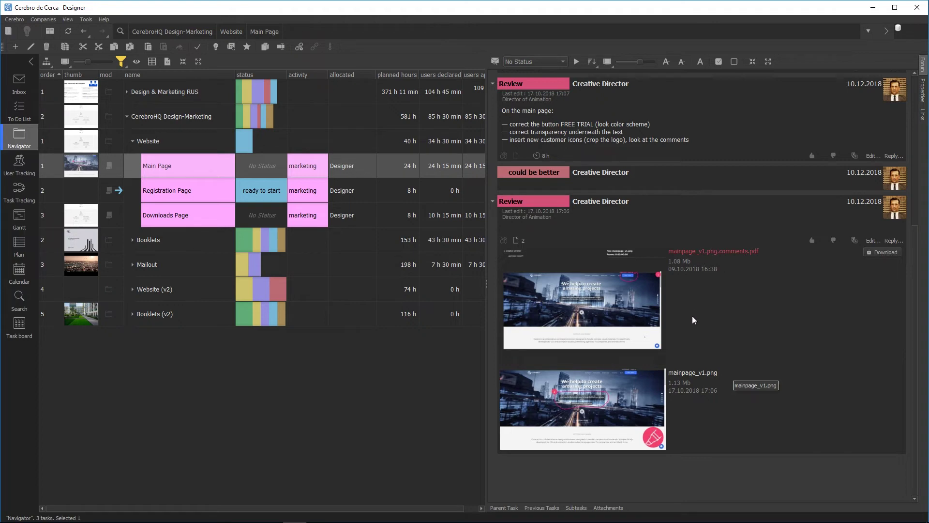
pyautogui.scroll(3, 693, 320)
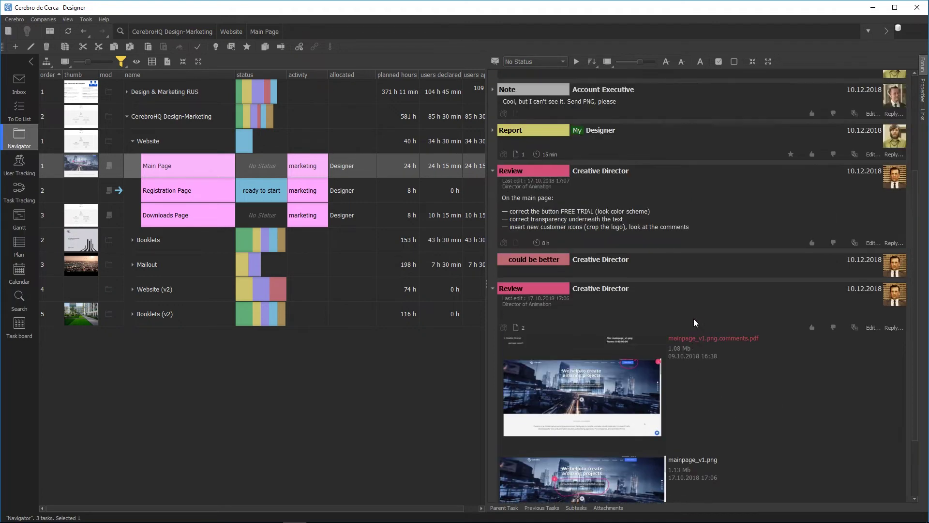
pyautogui.scroll(1, 694, 318)
pyautogui.scroll(3, 532, 202)
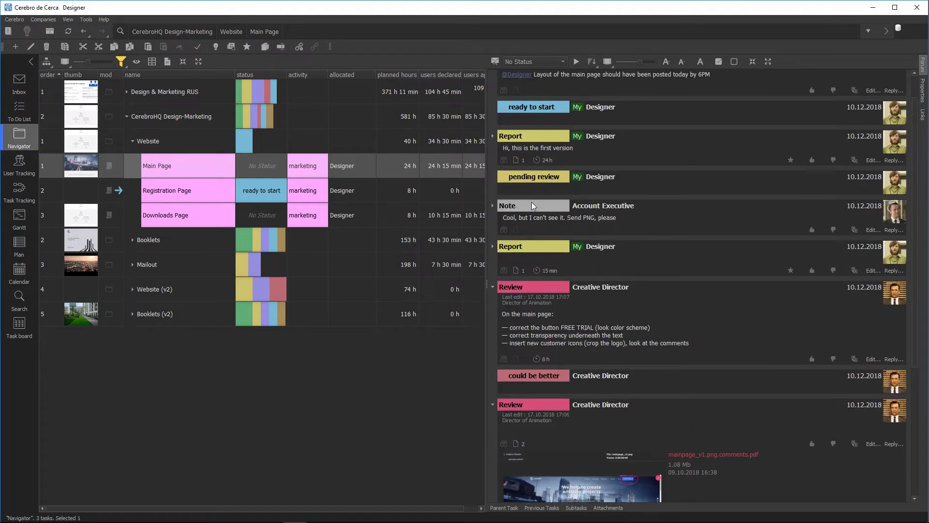
pyautogui.click(492, 205)
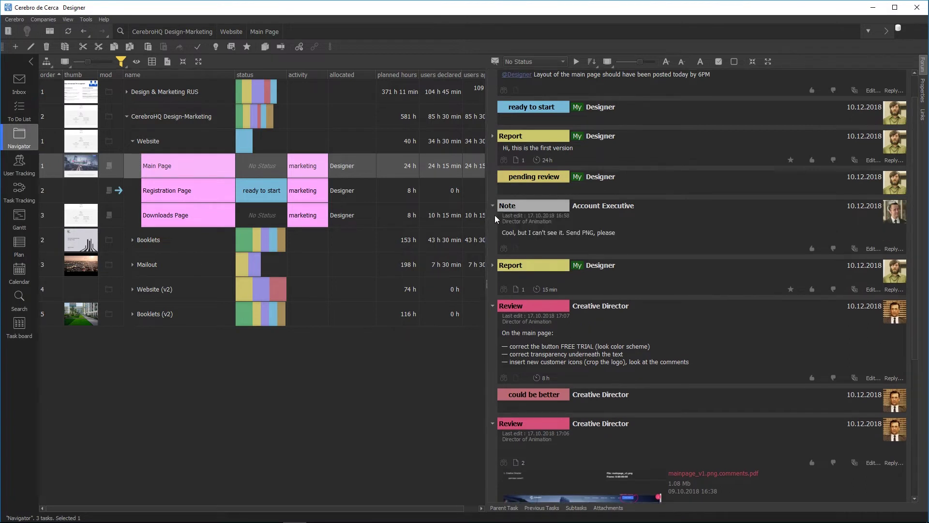
pyautogui.click(493, 266)
pyautogui.scroll(1, 505, 245)
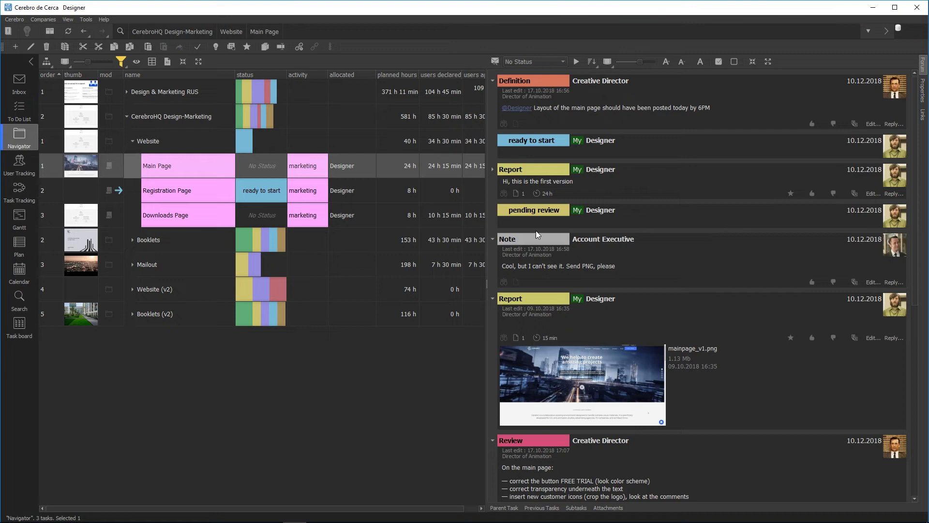
# Step: Expand and collapse forum posts to read the Creative Director's review, resizing the font
pyautogui.click(767, 62)
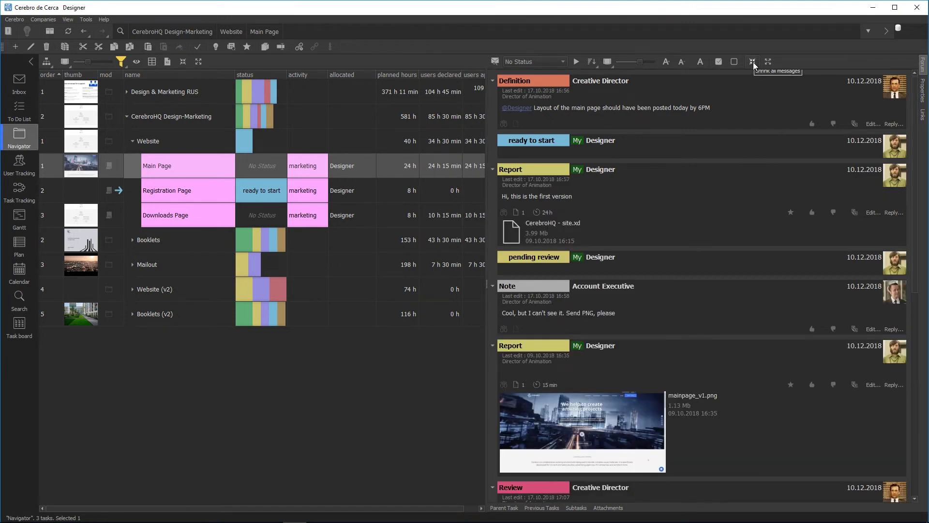
pyautogui.click(753, 62)
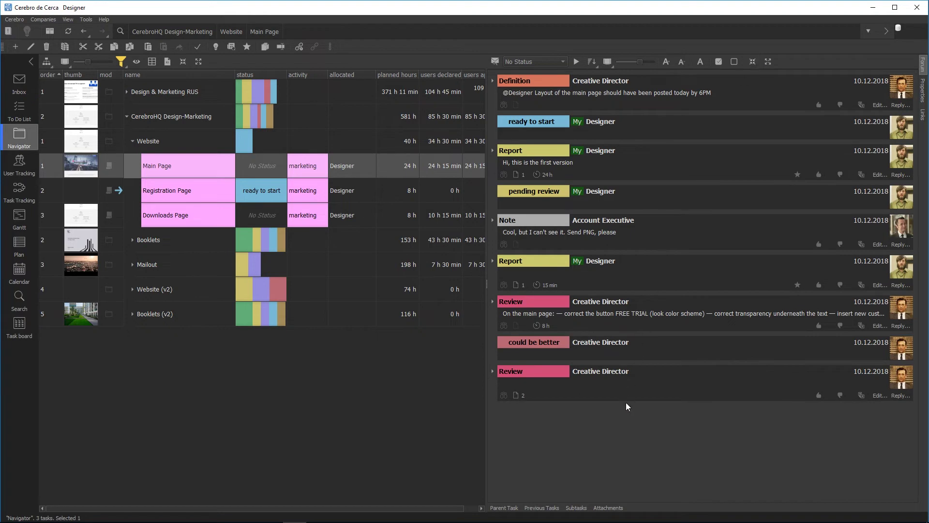
pyautogui.click(493, 371)
pyautogui.scroll(-5, 623, 370)
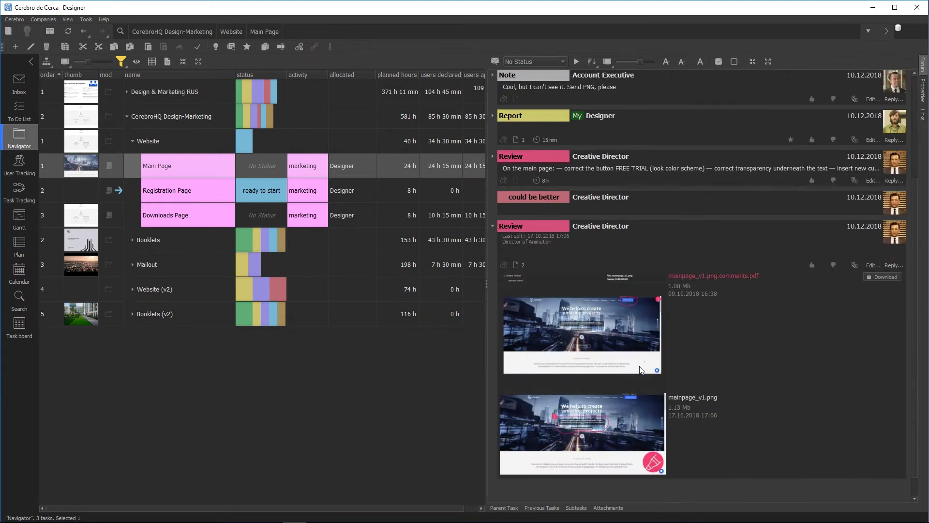
pyautogui.click(493, 156)
pyautogui.click(666, 62)
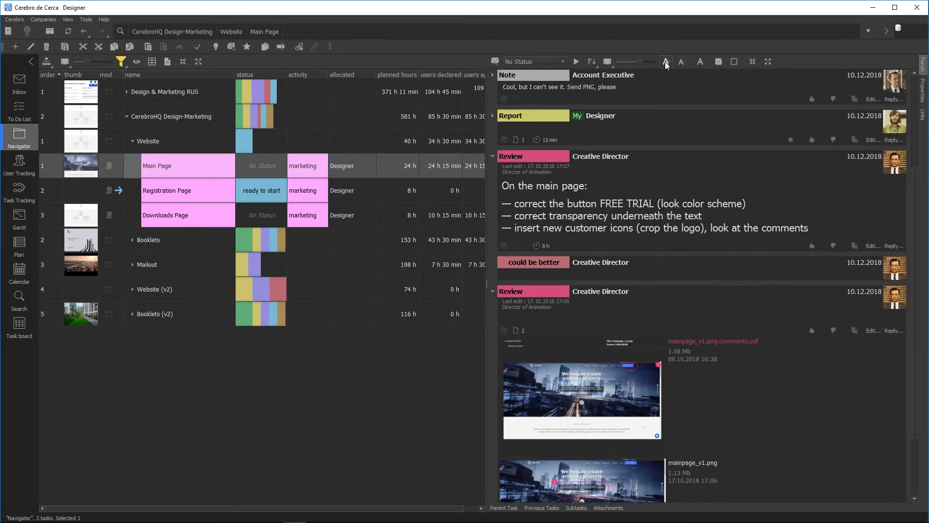
pyautogui.click(682, 62)
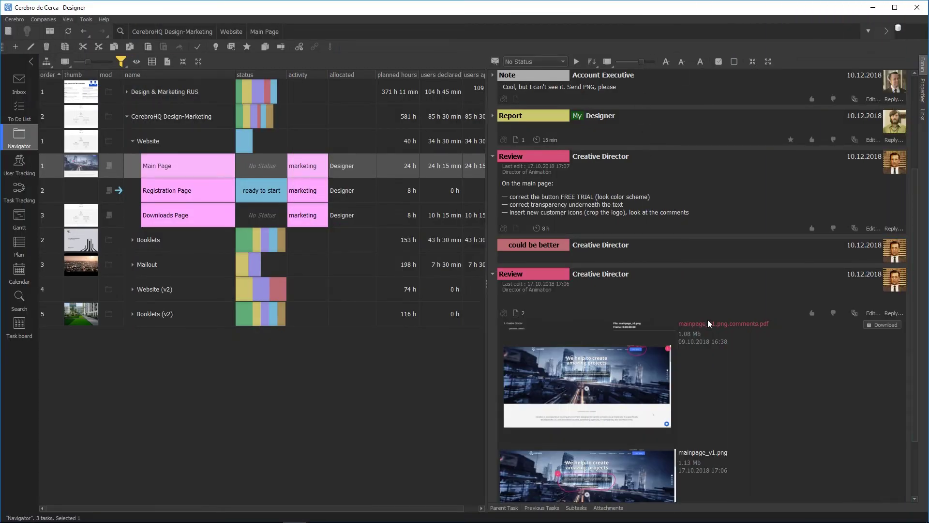
# Step: Open the mainpage_v1.png attachment in the Mirada viewer
pyautogui.scroll(-1, 707, 319)
pyautogui.moveTo(626, 445)
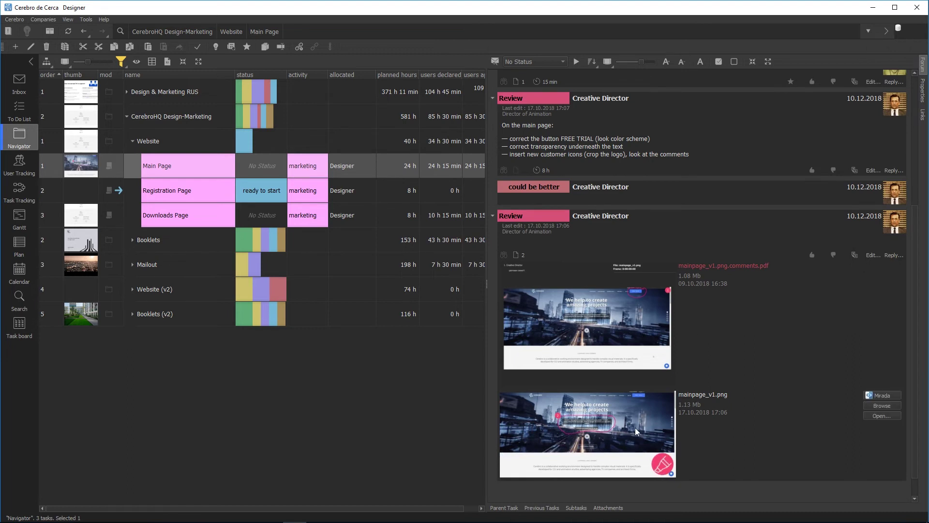
pyautogui.rightClick(635, 428)
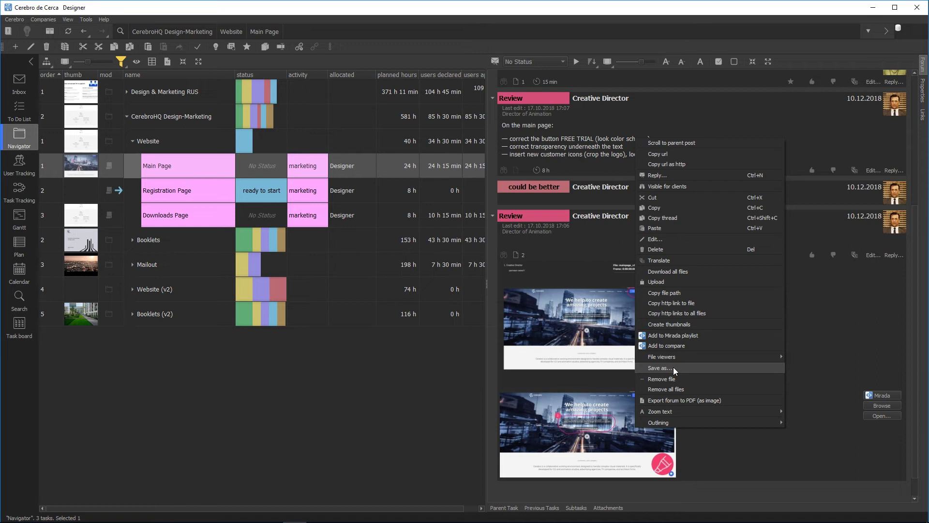
pyautogui.click(687, 452)
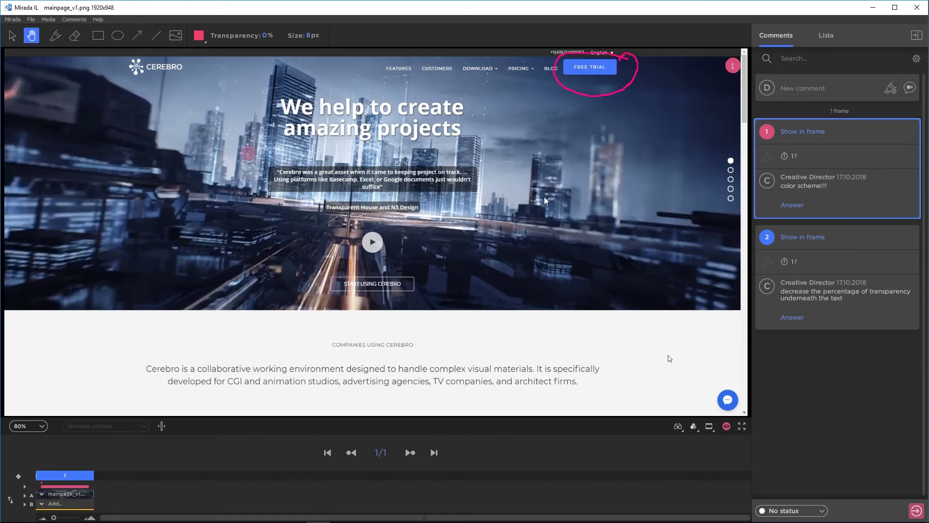
pyautogui.hotkey('alt', 'F4')
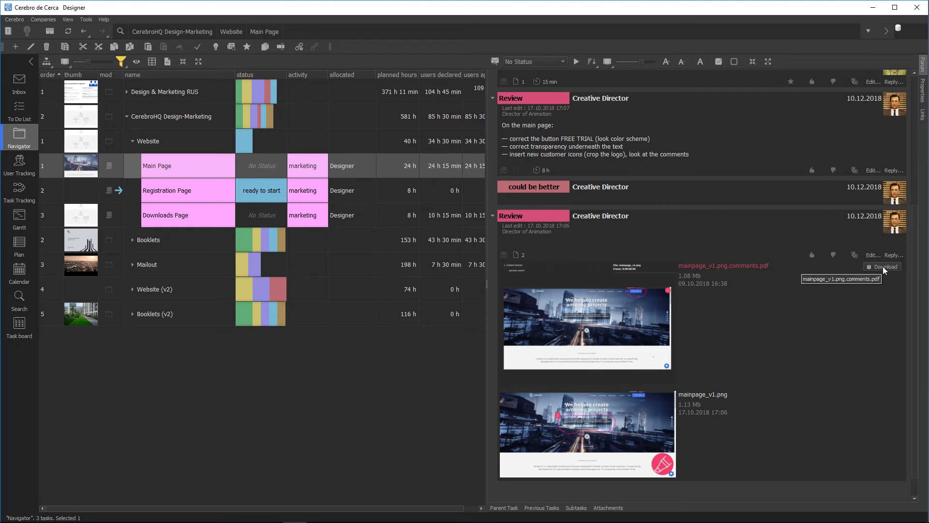
# Step: Download mainpage_v1.png.comments.pdf and dismiss the File downloaded confirmation
pyautogui.click(725, 265)
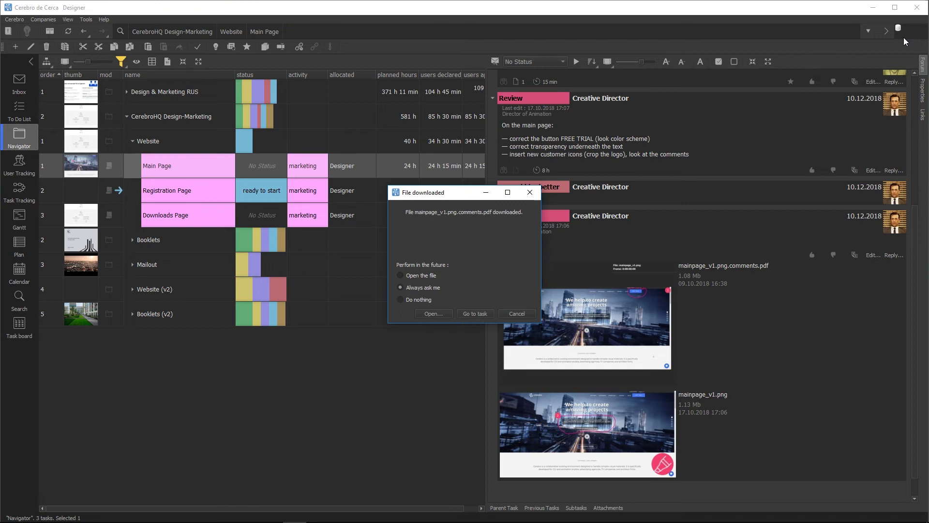
pyautogui.click(515, 315)
pyautogui.moveTo(699, 271)
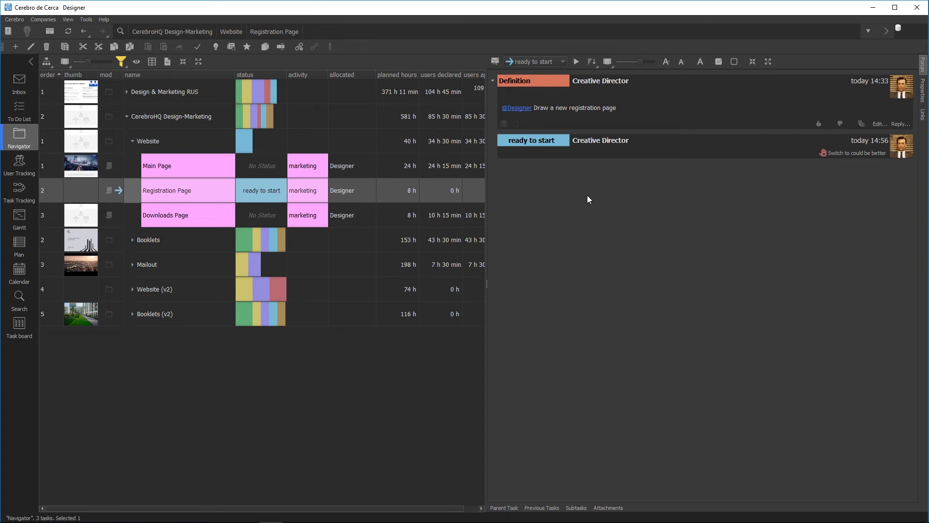
# Step: Switch the Registration Page task status to 'in progress' without a message
pyautogui.click(541, 58)
pyautogui.click(537, 76)
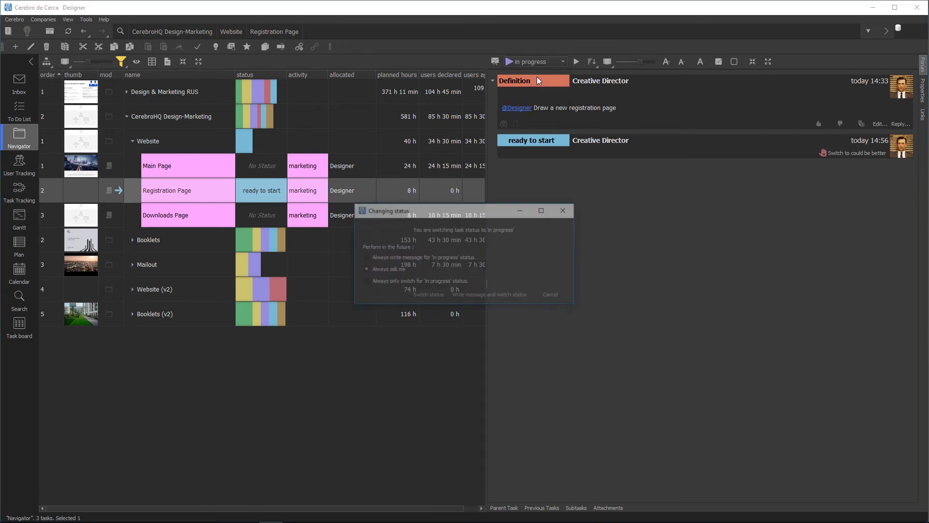
pyautogui.click(424, 295)
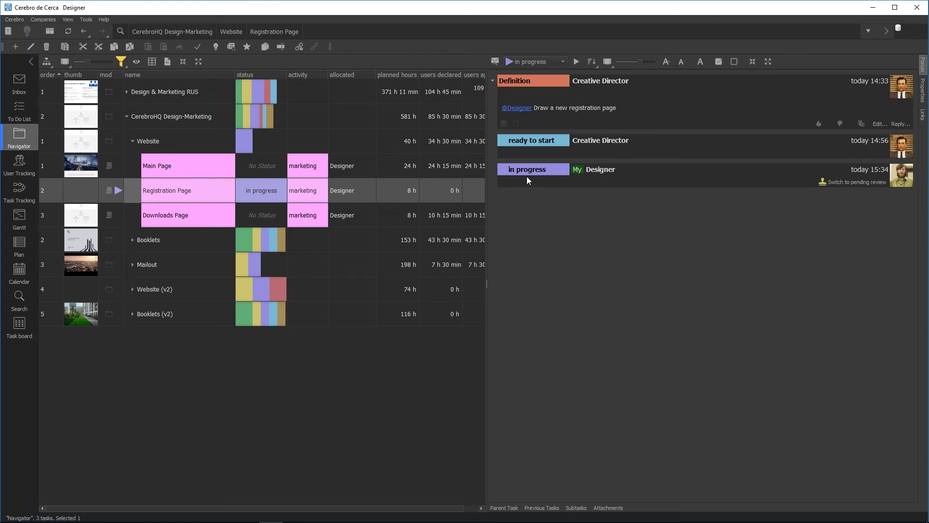
pyautogui.click(922, 10)
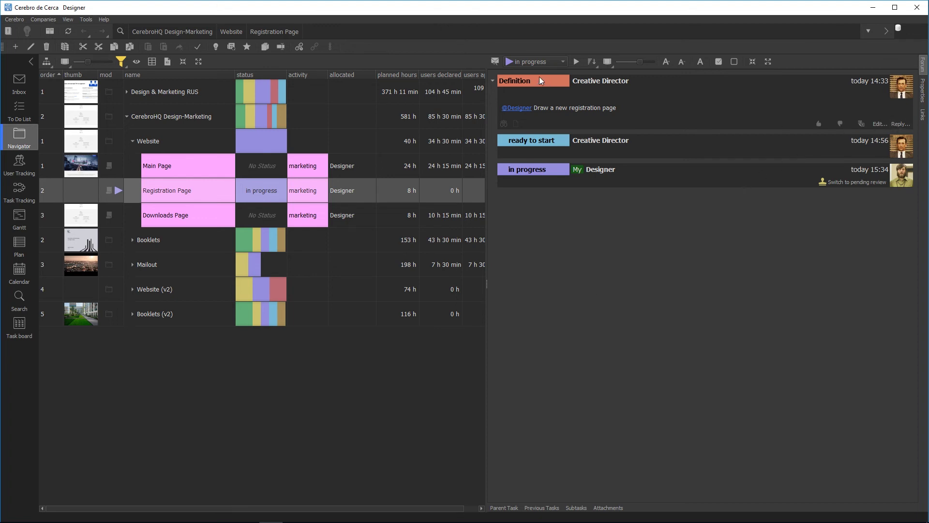
# Step: Start a Report post reading 'Drew in accordance with the specification'
pyautogui.click(496, 62)
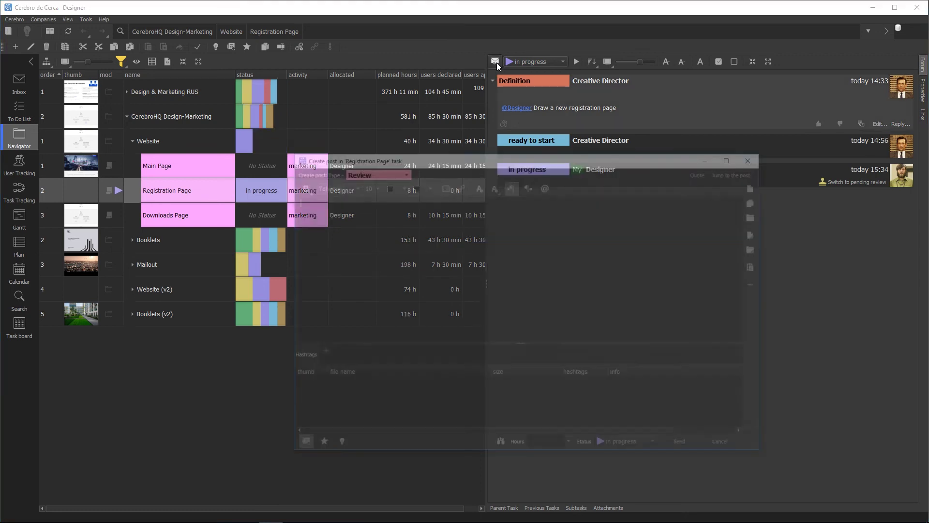
pyautogui.click(372, 171)
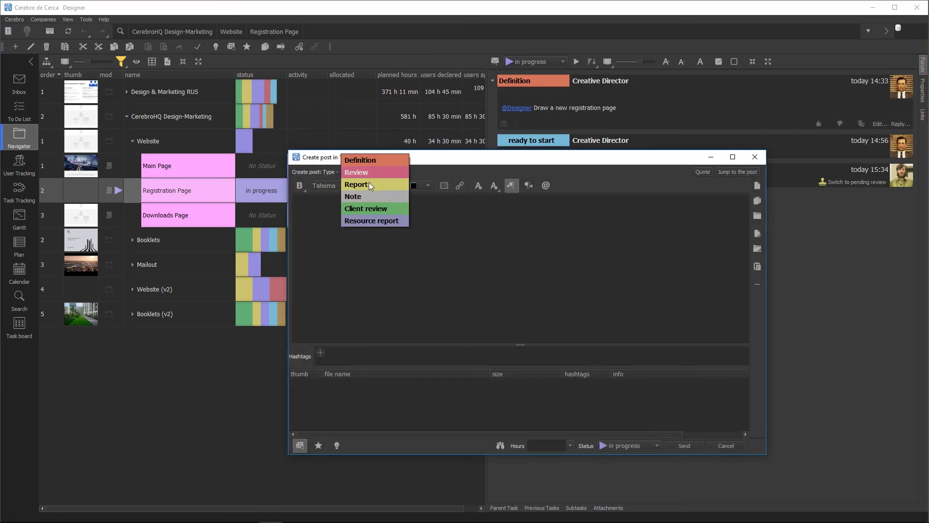
pyautogui.click(369, 182)
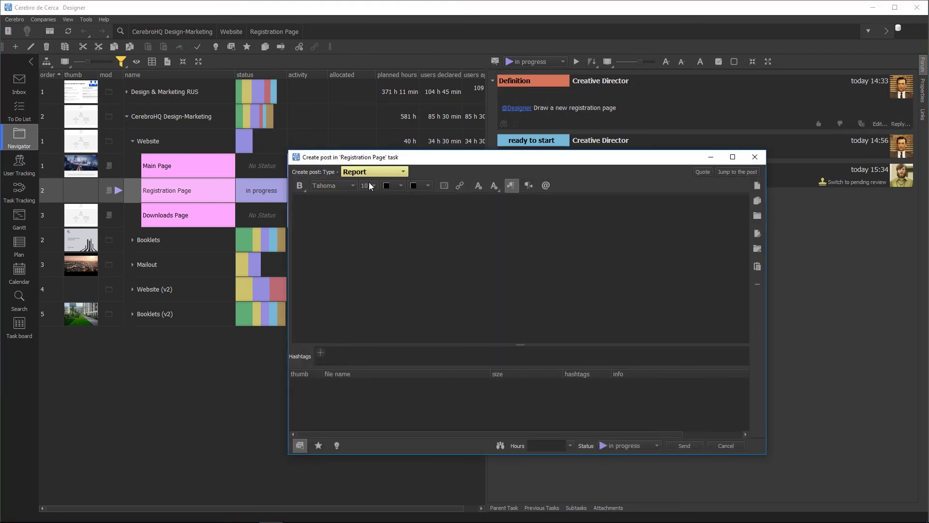
pyautogui.click(365, 261)
pyautogui.write('Drew in accordance with the specifica')
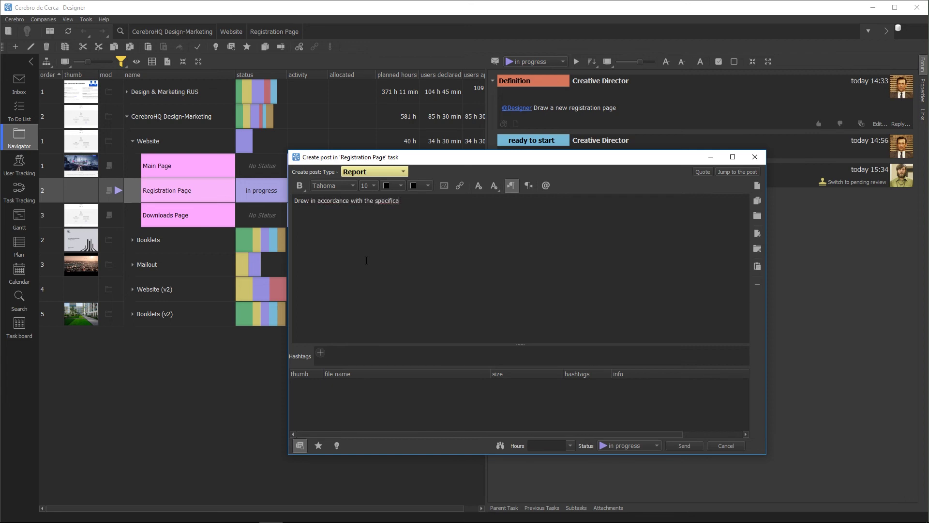
pyautogui.write('tion')
# Step: Attach CerebroHQ Registration.png from File Explorer to the draft Report post
pyautogui.hotkey('alt', 'Tab')
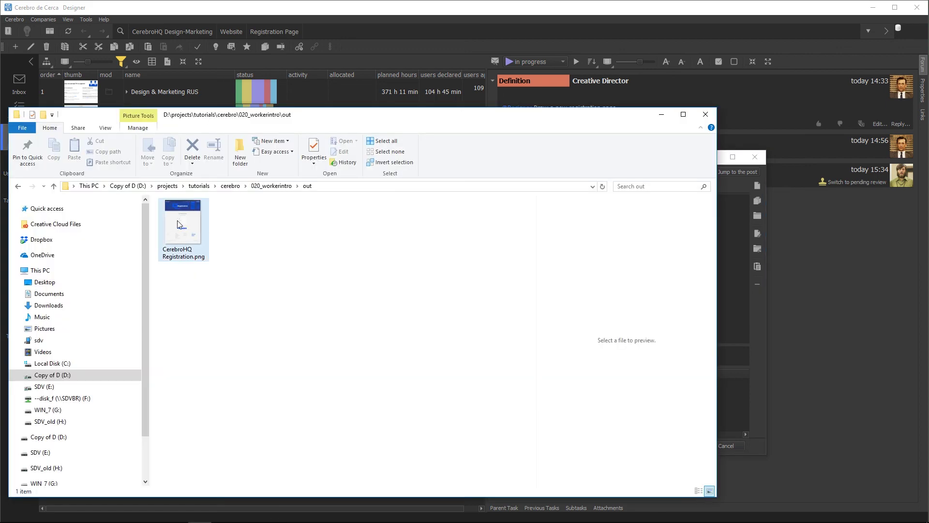
pyautogui.moveTo(179, 224); pyautogui.dragTo(454, 300)
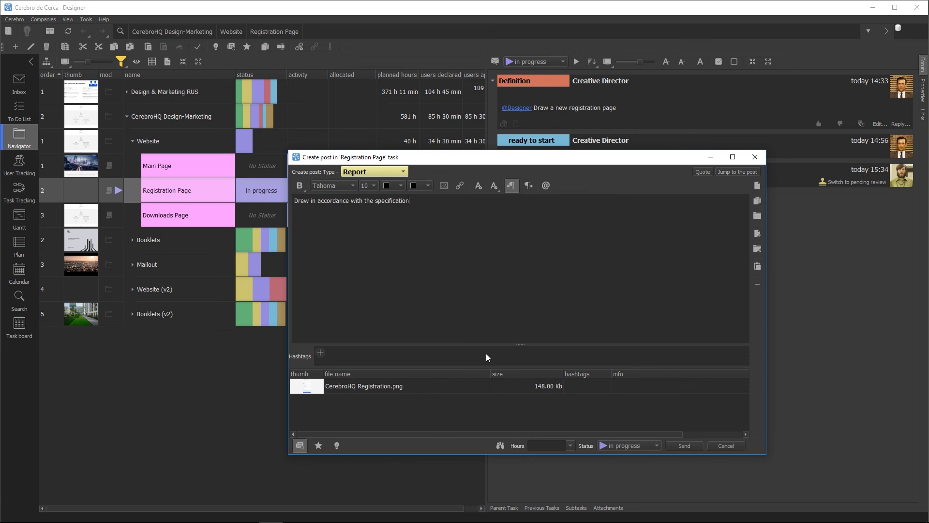
# Step: Send the Report with 4 h logged and the status set to 'pending review'
pyautogui.click(568, 444)
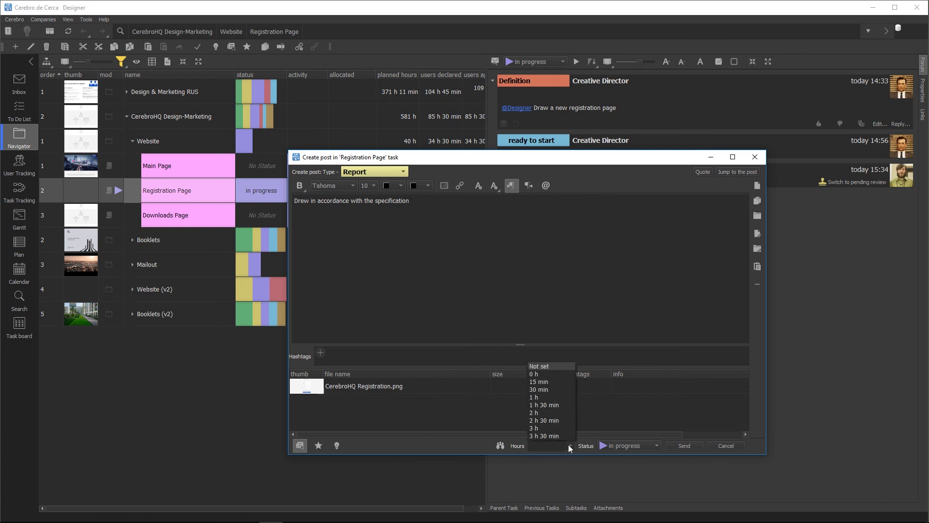
pyautogui.click(548, 421)
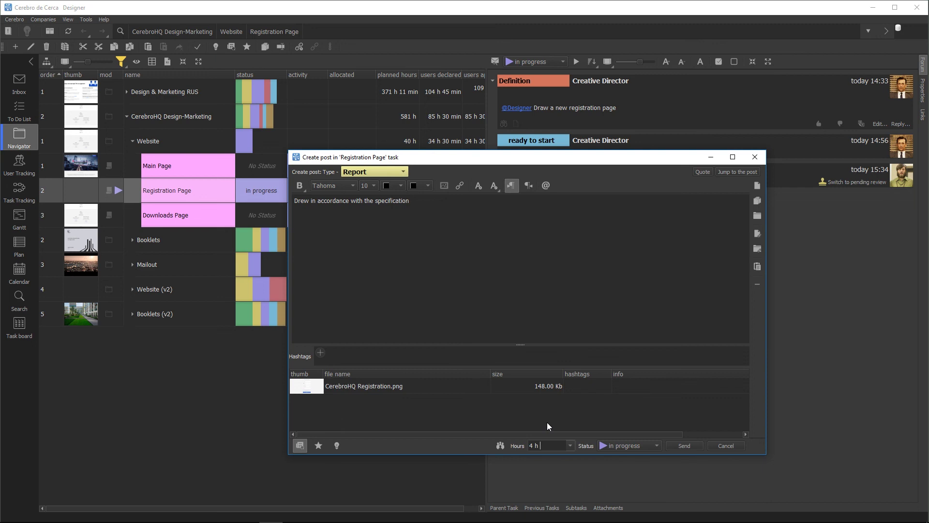
pyautogui.click(611, 444)
pyautogui.click(612, 454)
pyautogui.click(671, 446)
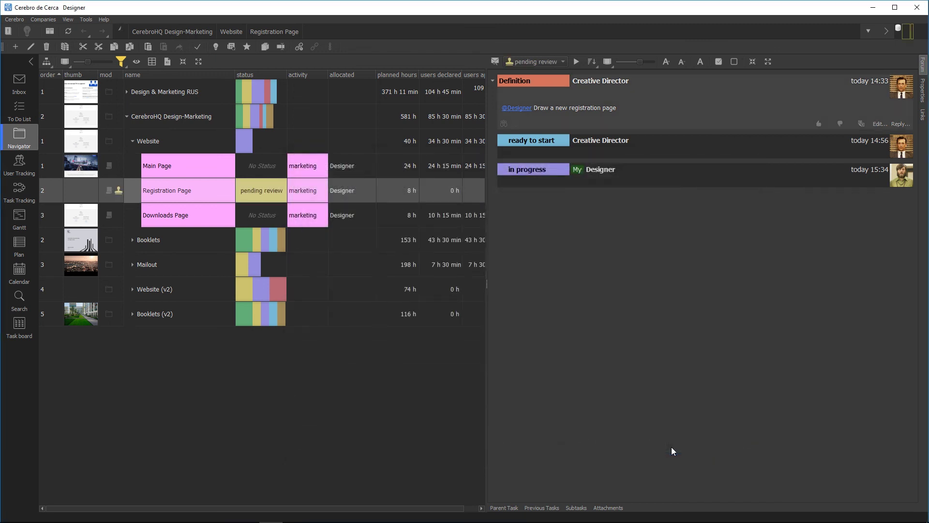